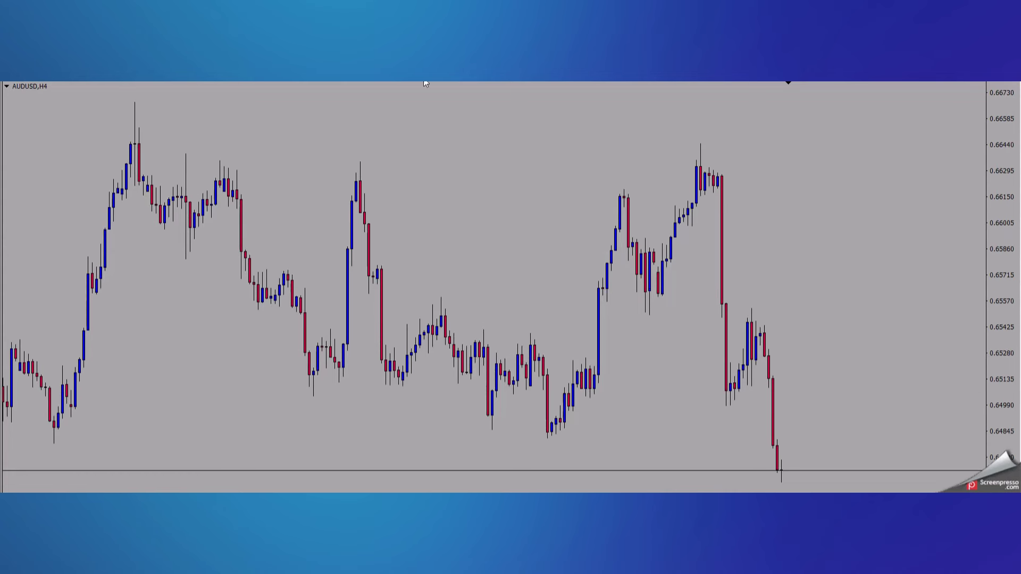
- Draw a rectangle across the AUDUSD swing highs from the highest peak past the next sharp peak, spanning about 0.6634 to 0.6643
key("minus")
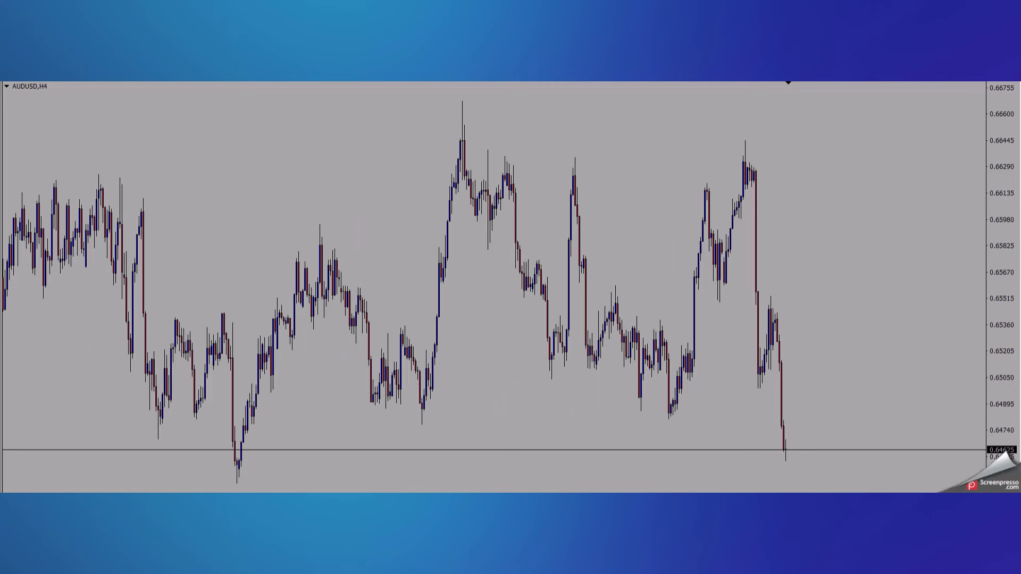
key("plus")
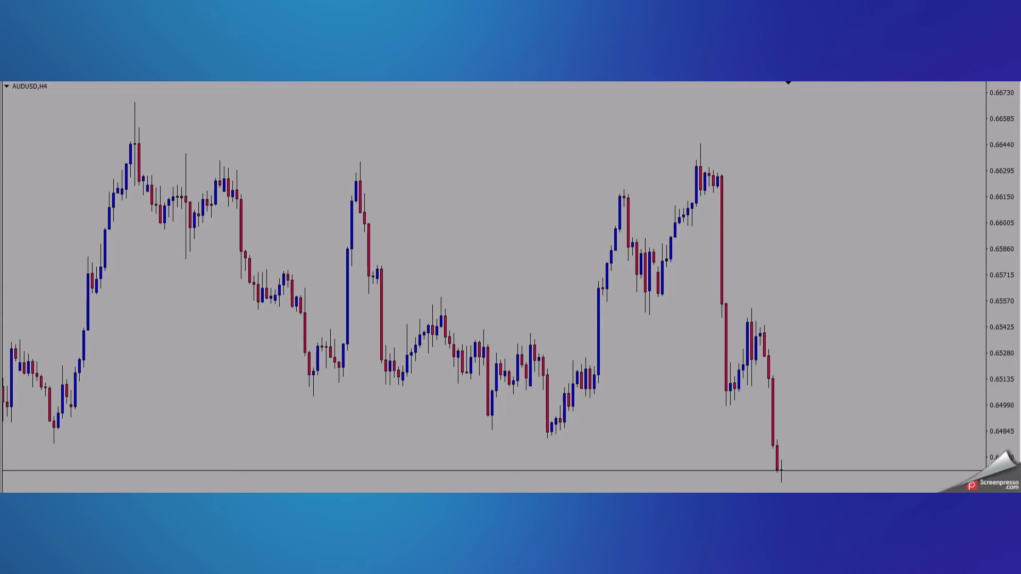
mouse_move(120, 132)
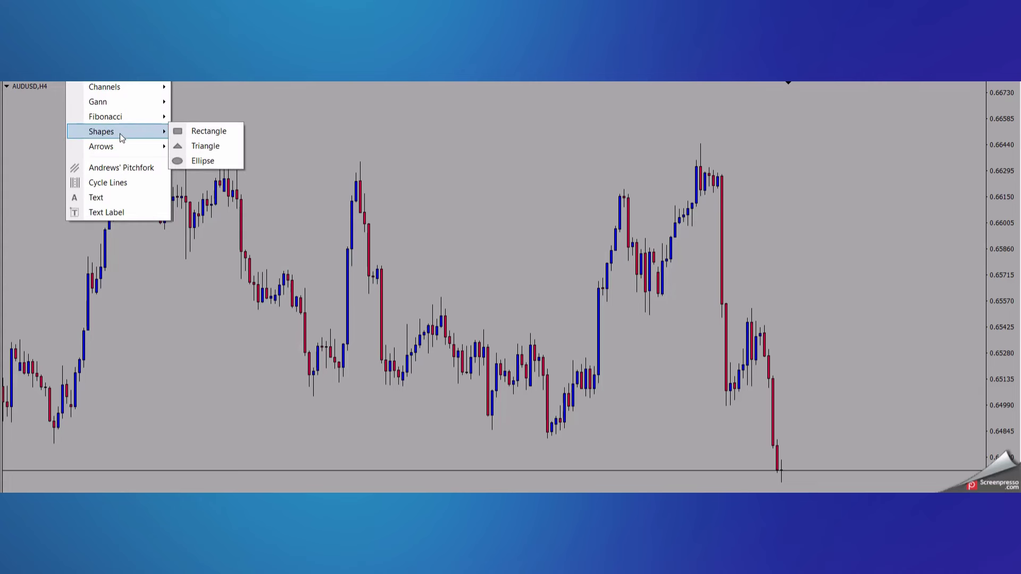
left_click(202, 133)
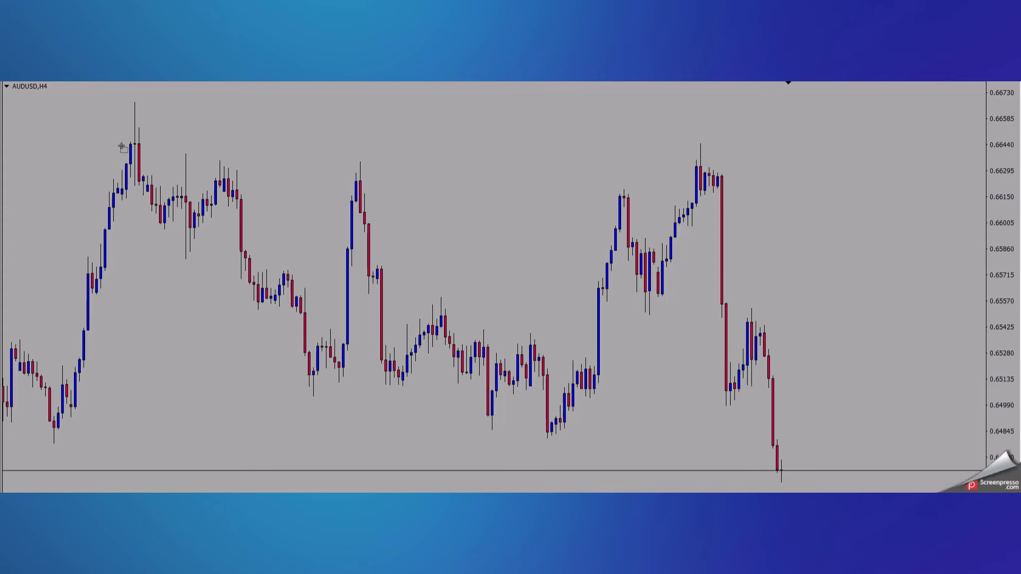
left_click_drag(122, 146, 400, 161)
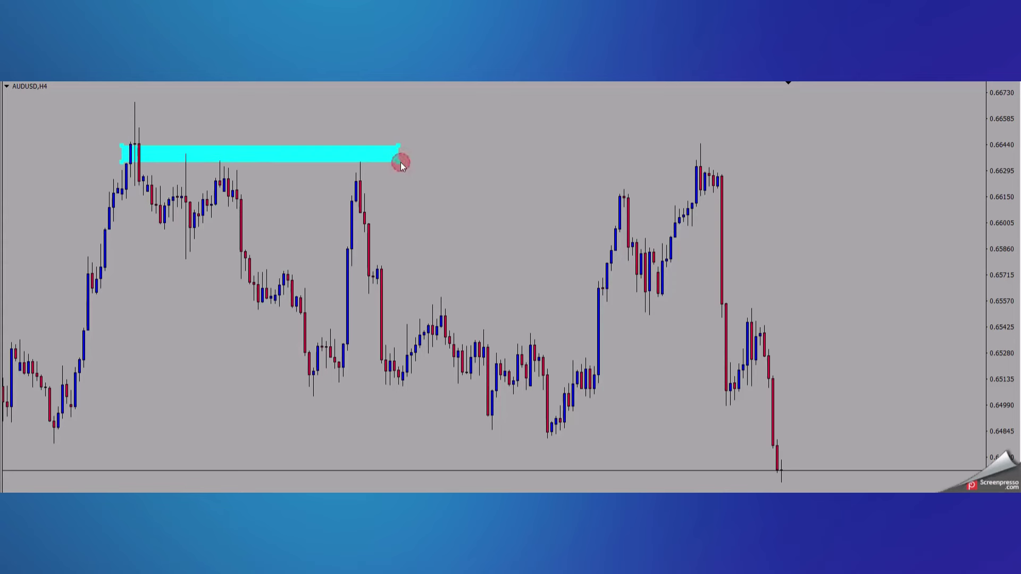
- Adjust the rectangle's upper edge to about 0.6646, just above the highest candle's body, and extend it slightly further past the sharp peak
scroll(400, 162, "left", 10)
left_click_drag(372, 155, 3, 205)
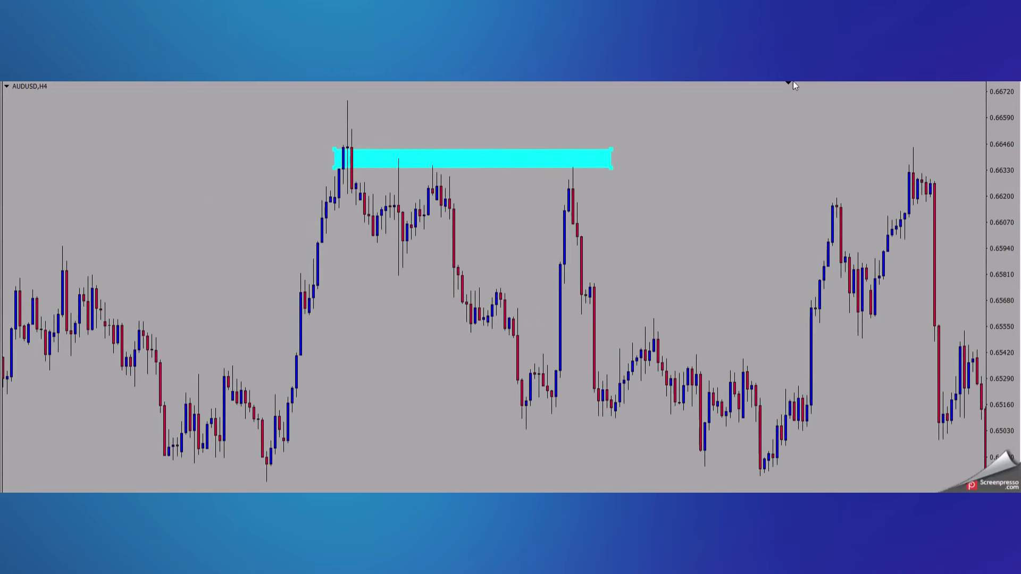
left_click_drag(727, 139, 433, 224)
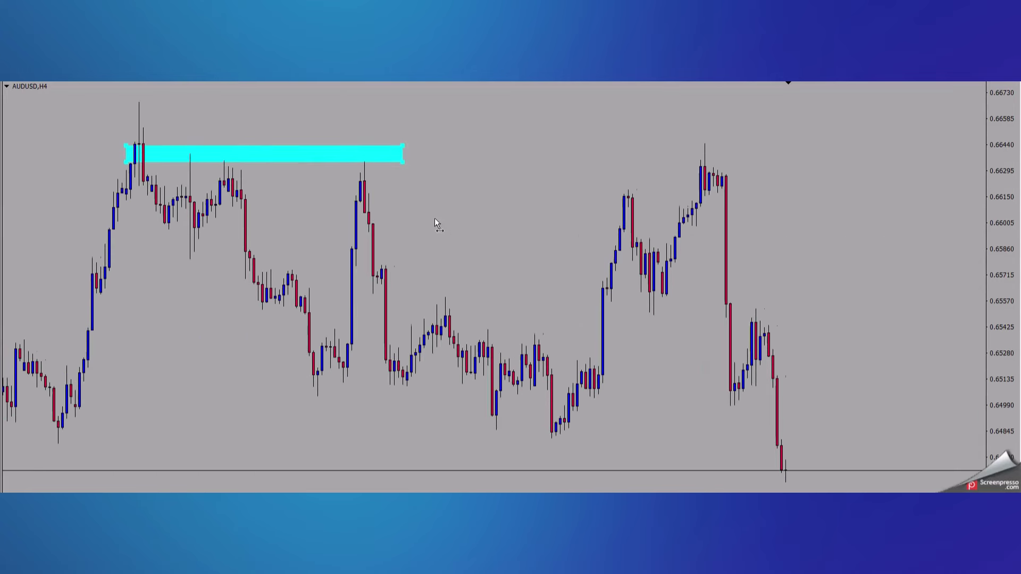
left_click(402, 142)
left_click_drag(402, 142, 405, 105)
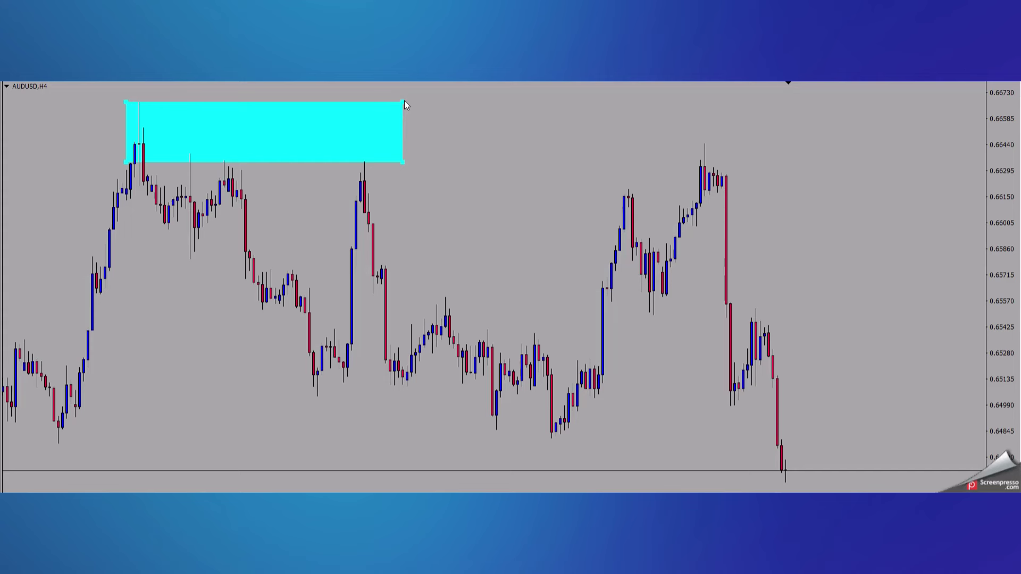
left_click_drag(404, 101, 431, 146)
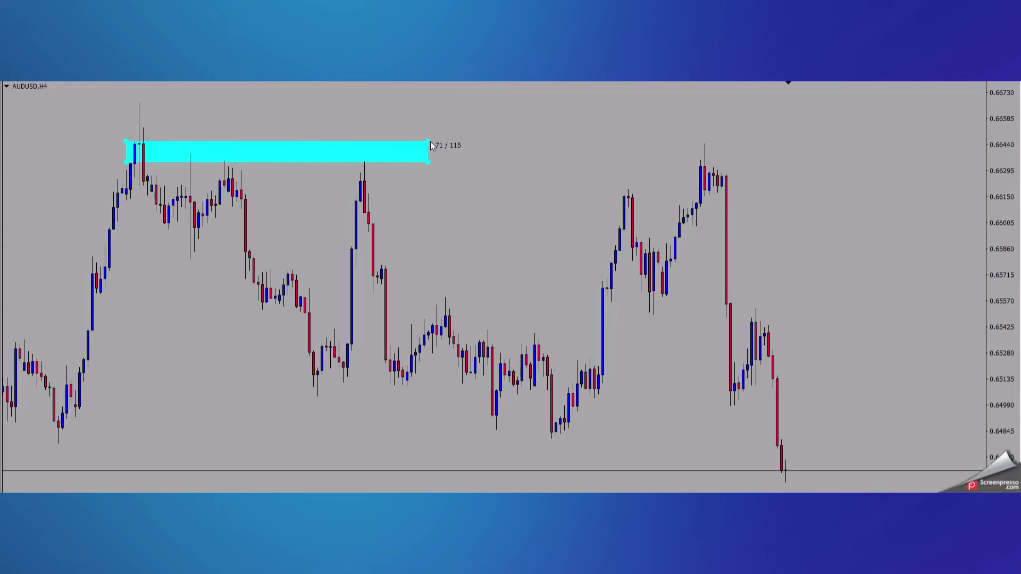
double_click(429, 142)
- Mark the three highs touching the resistance rectangle with ellipses and draw a horizontal trendline at the tip of the highest wick
left_click(77, 80)
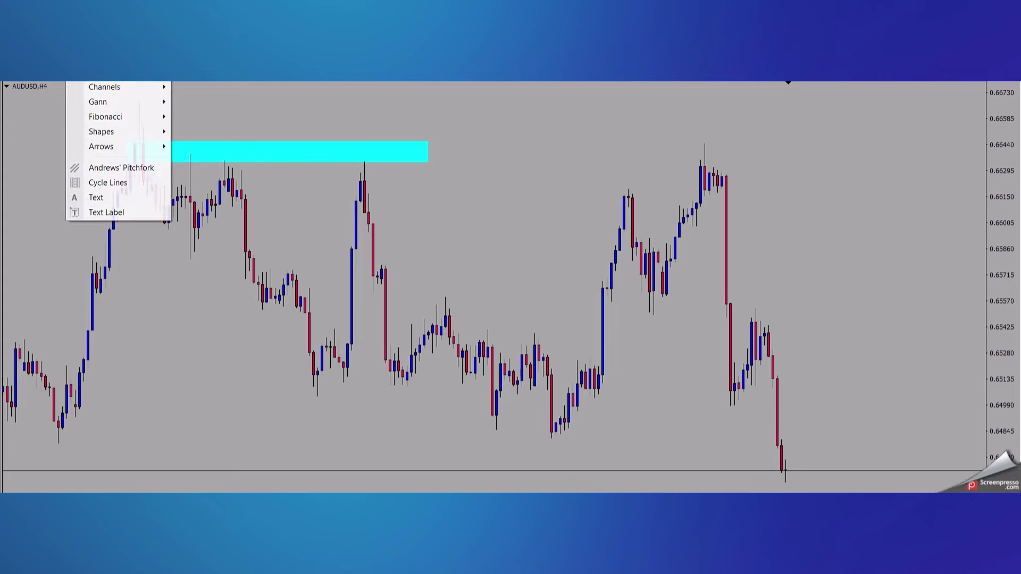
left_click(102, 133)
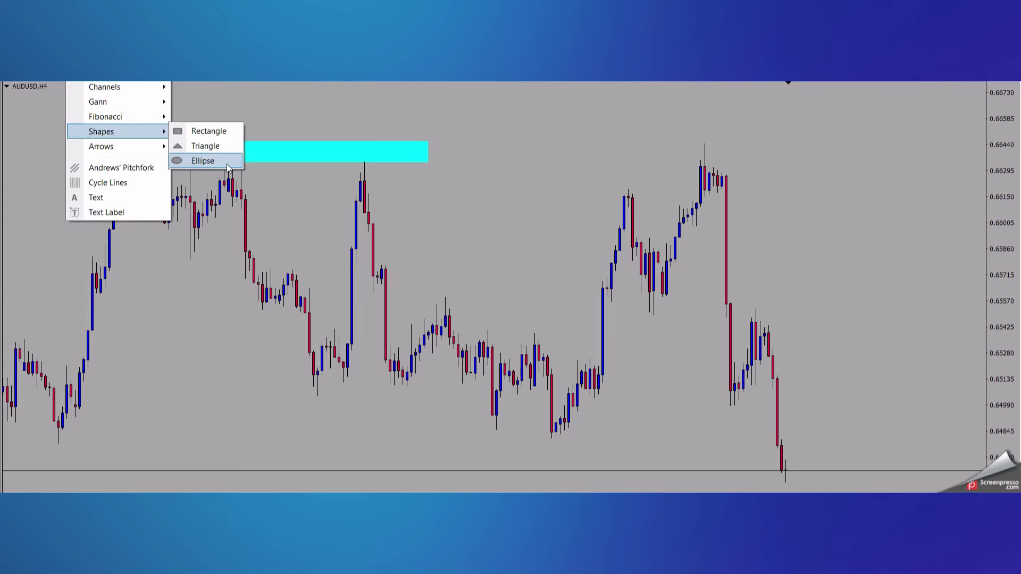
left_click(202, 160)
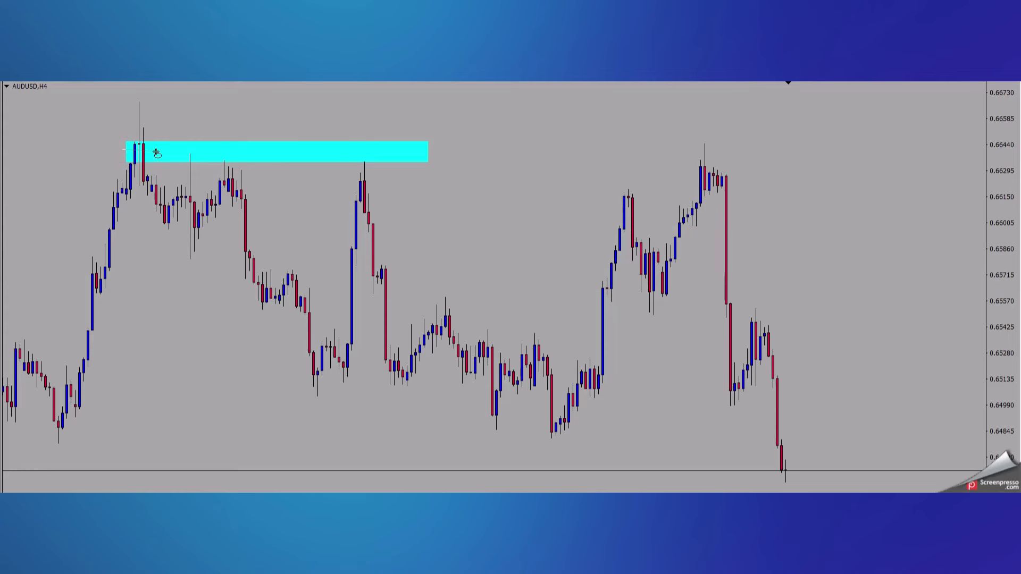
left_click_drag(155, 151, 380, 170)
double_click(140, 153)
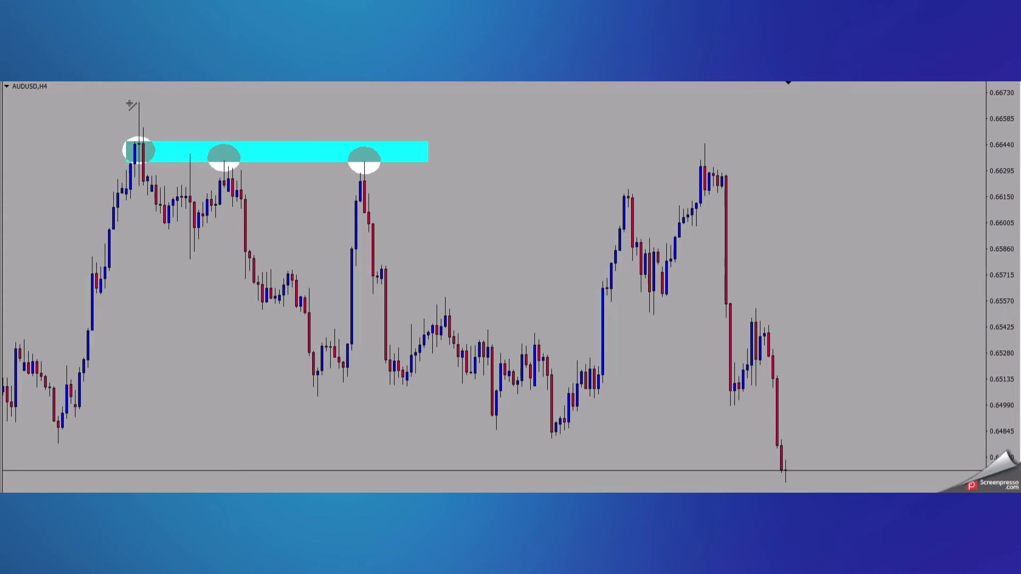
left_click_drag(131, 103, 286, 104)
- Draw slanted trendlines along the price swings below the resistance zone, from the highest wick to the decline after the second circled high
left_click_drag(142, 106, 165, 218)
scroll(82, 85, "up", 10)
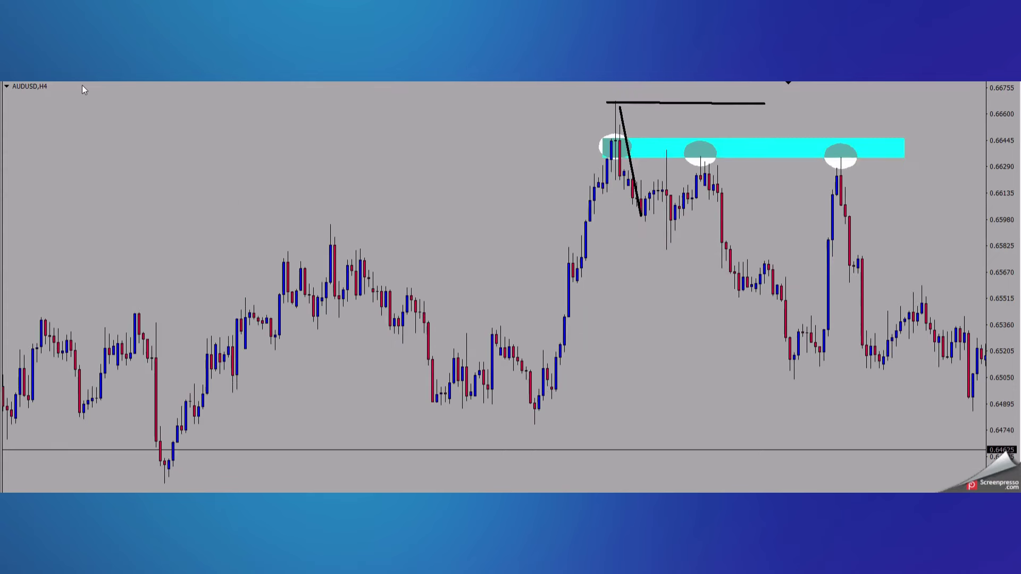
mouse_move(160, 130)
left_mouse_down()
mouse_move(65, 126)
mouse_move(19, 149)
left_mouse_up()
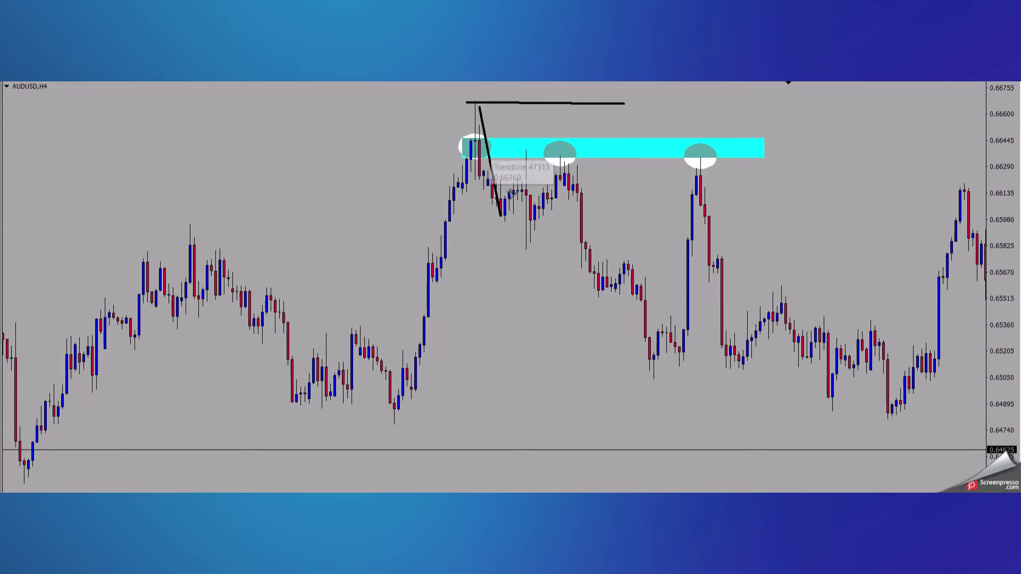
mouse_move(509, 212)
left_mouse_down()
mouse_move(534, 162)
mouse_move(527, 149)
mouse_move(565, 234)
mouse_move(547, 250)
left_mouse_up()
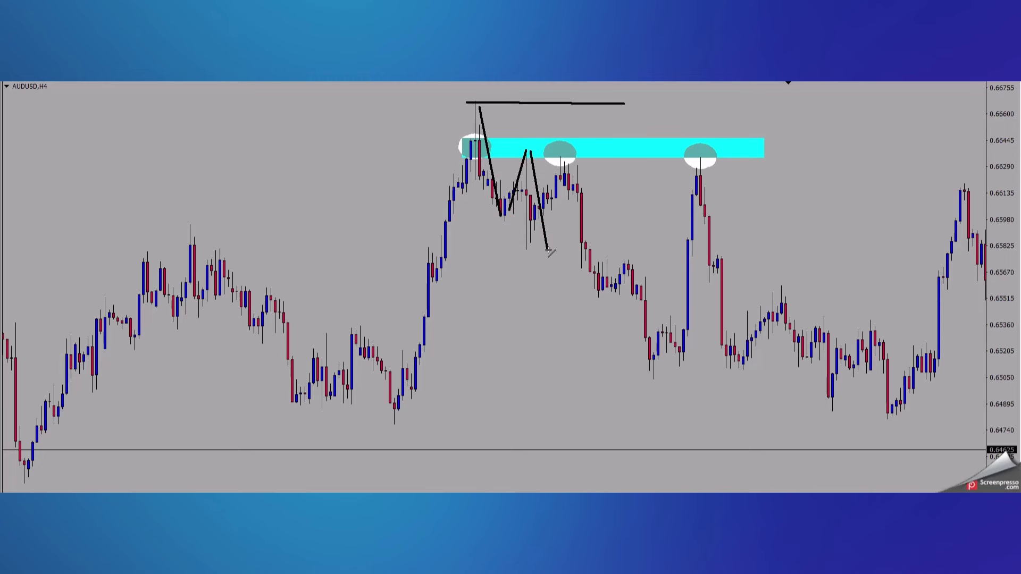
left_click(491, 166)
left_click_drag(577, 167, 599, 277)
- Add rising trendlines from the pullback lows up to the second and third circled highs
left_click(509, 186)
double_click(517, 184)
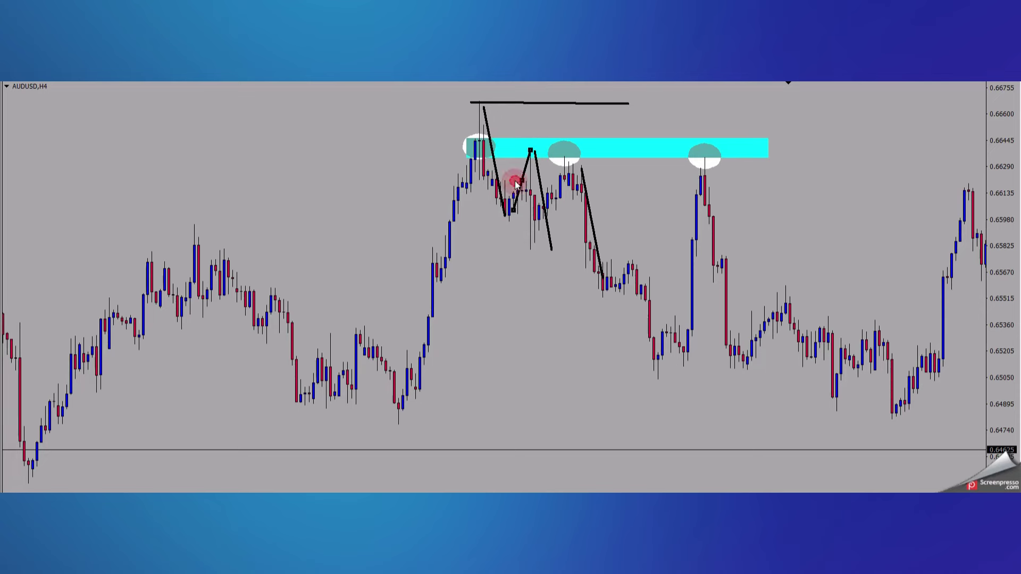
left_click_drag(519, 185, 574, 154)
double_click(562, 222)
double_click(573, 158)
double_click(586, 188)
double_click(574, 154)
double_click(564, 195)
left_click_drag(564, 198, 673, 315)
double_click(673, 319)
left_click_drag(683, 272, 701, 156)
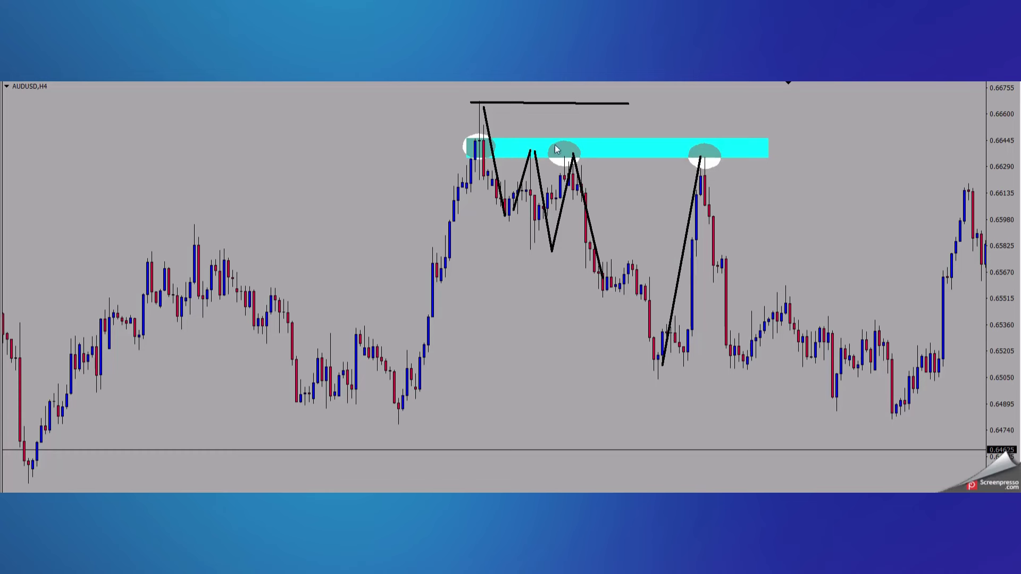
- Select all the slanted swing trendlines below the resistance zone and delete them together
double_click(695, 182)
double_click(585, 204)
double_click(565, 201)
double_click(543, 202)
double_click(524, 187)
middle_click(484, 119)
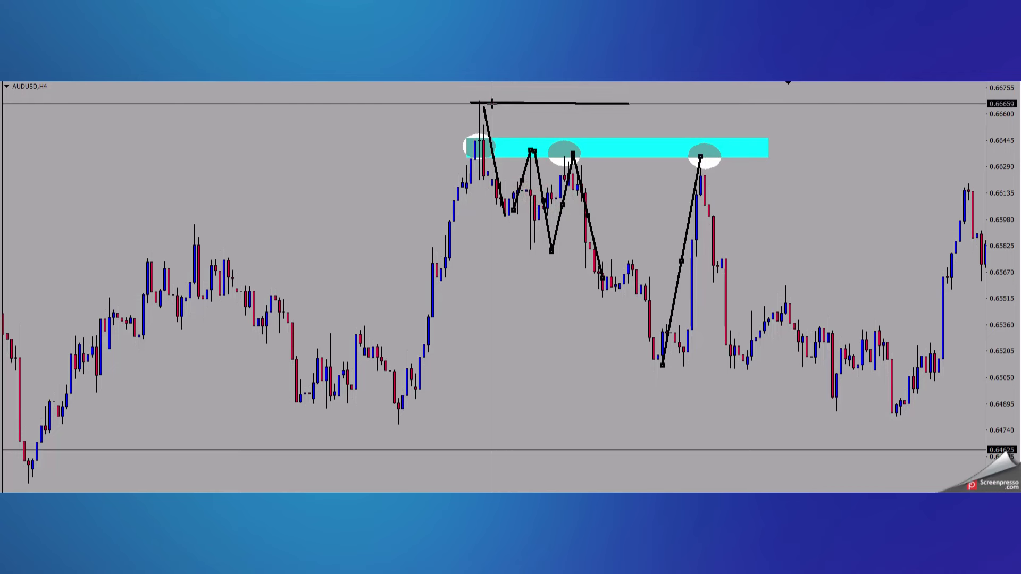
left_click(492, 102)
double_click(495, 165)
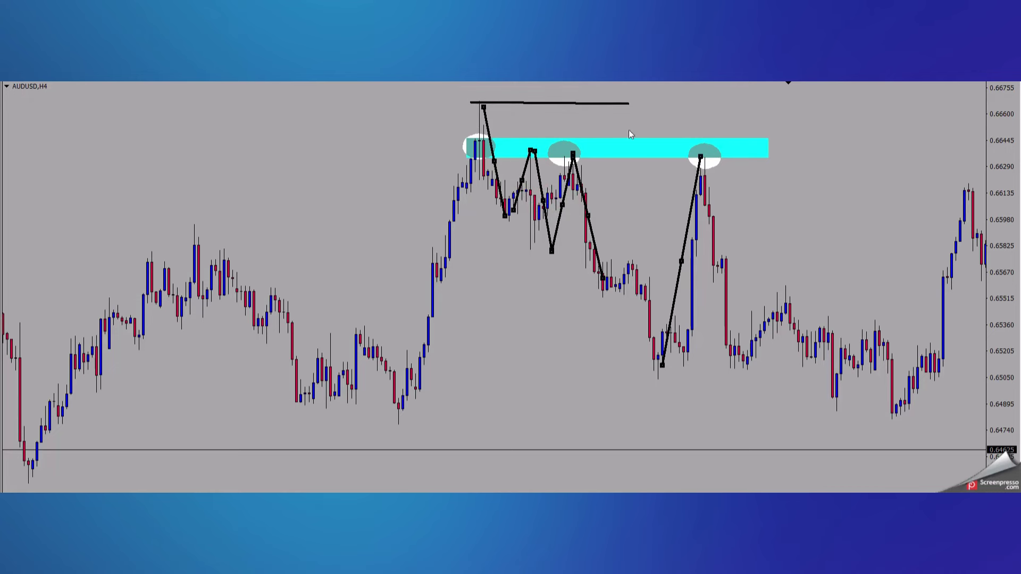
right_click(581, 170)
left_click(611, 232)
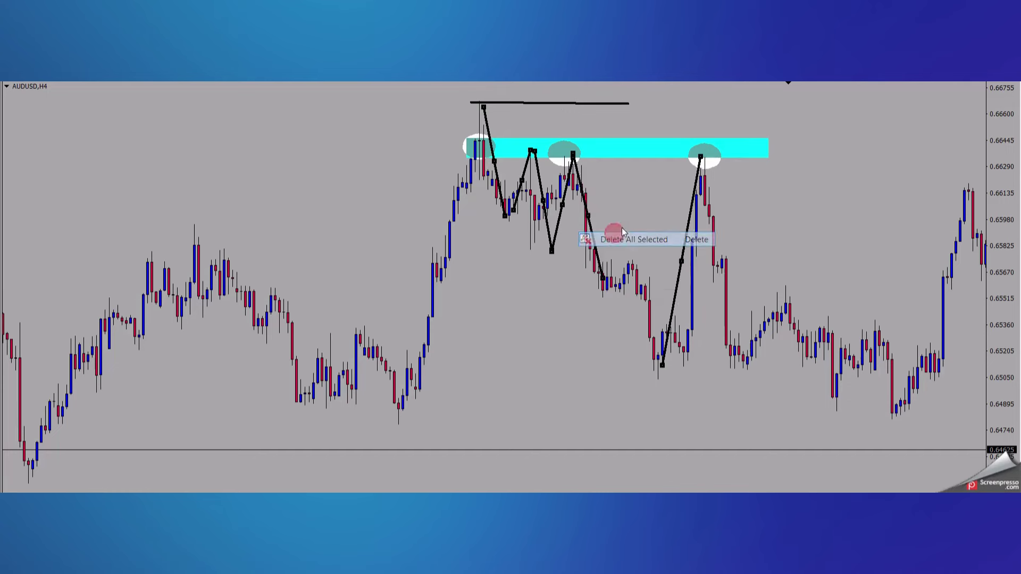
- Extend the resistance rectangle past the latest swing high and adjust it to span about 0.6627 to 0.6644
left_click_drag(698, 172, 242, 169)
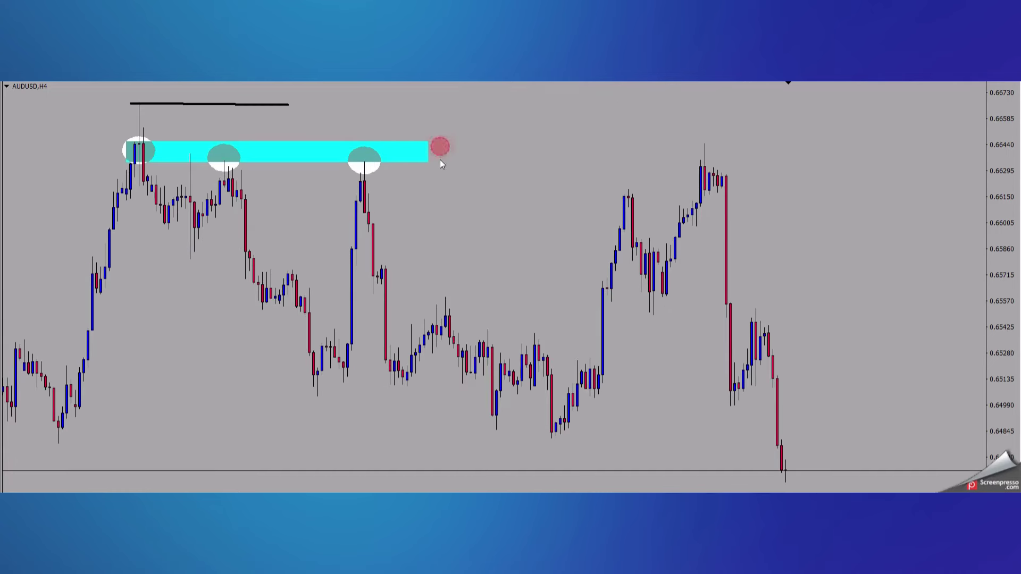
left_click_drag(430, 165, 894, 178)
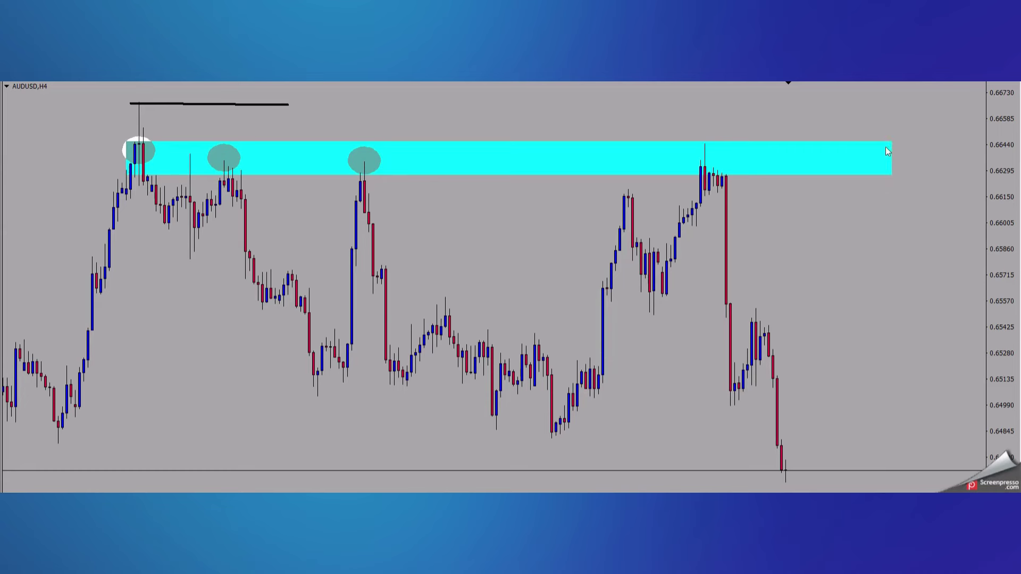
left_click_drag(891, 140, 909, 144)
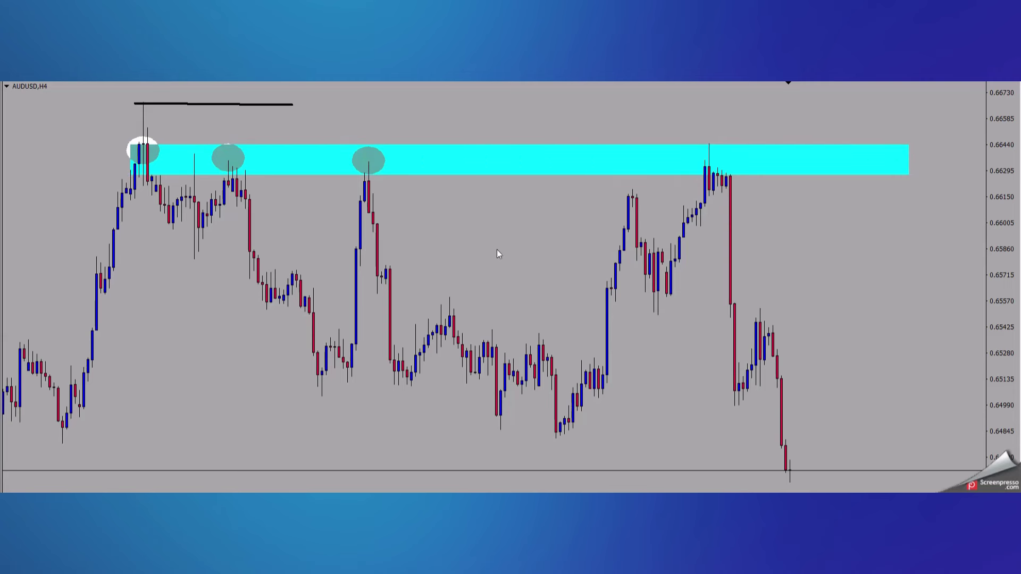
- Draw a support rectangle across the swing lows at about 0.6479 to 0.6494 and extend it toward the latest candles
left_click_drag(299, 210, 593, 267)
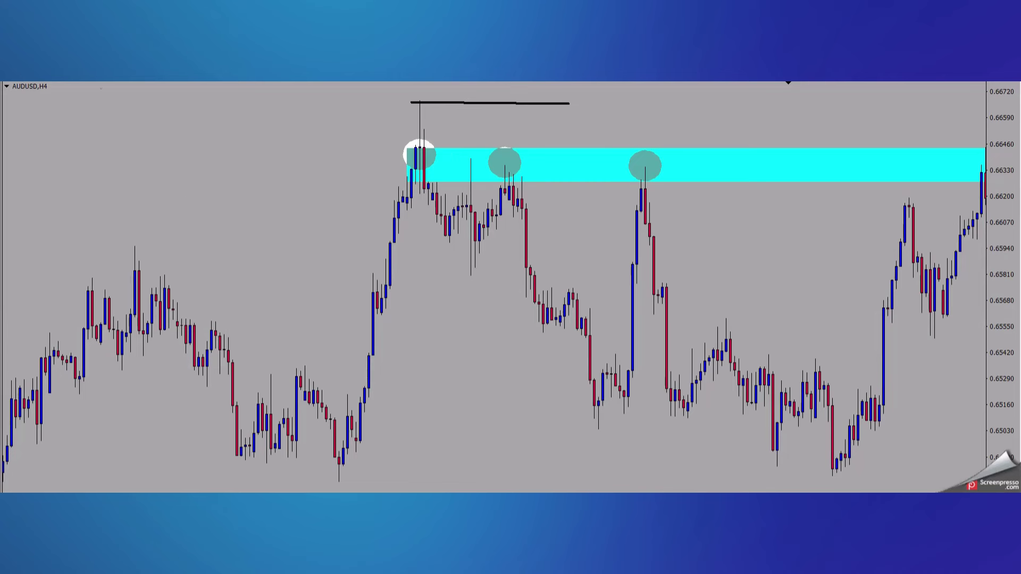
left_click(106, 128)
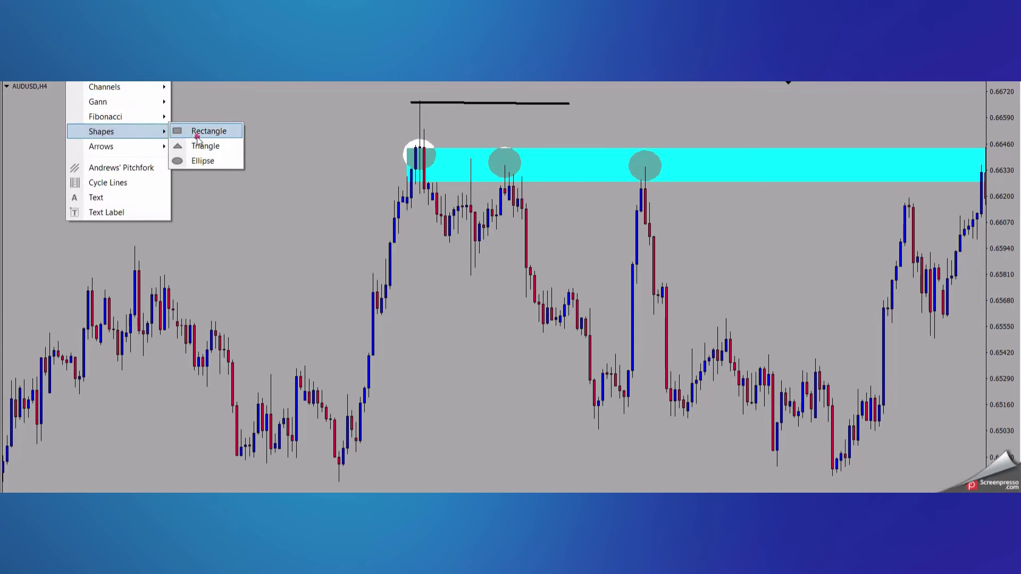
left_click(194, 132)
left_click_drag(230, 453, 553, 457)
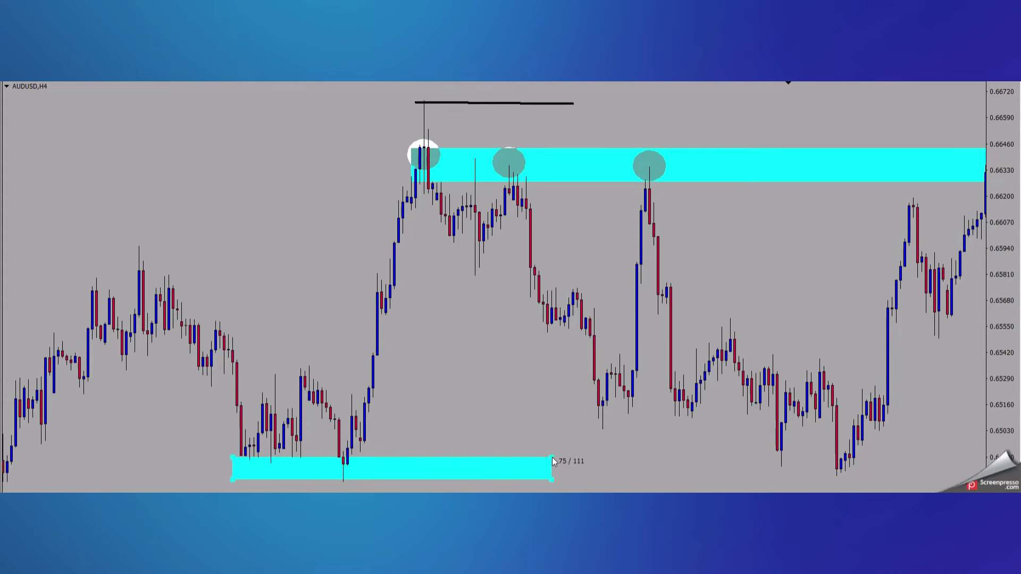
mouse_move(573, 387)
left_mouse_down()
mouse_move(318, 387)
mouse_move(346, 424)
mouse_move(432, 430)
mouse_move(981, 432)
mouse_move(977, 416)
left_mouse_up()
left_click(977, 415)
- Copy the second high's ellipse onto the first two swing lows touching the support rectangle
scroll(480, 314, "up", 7)
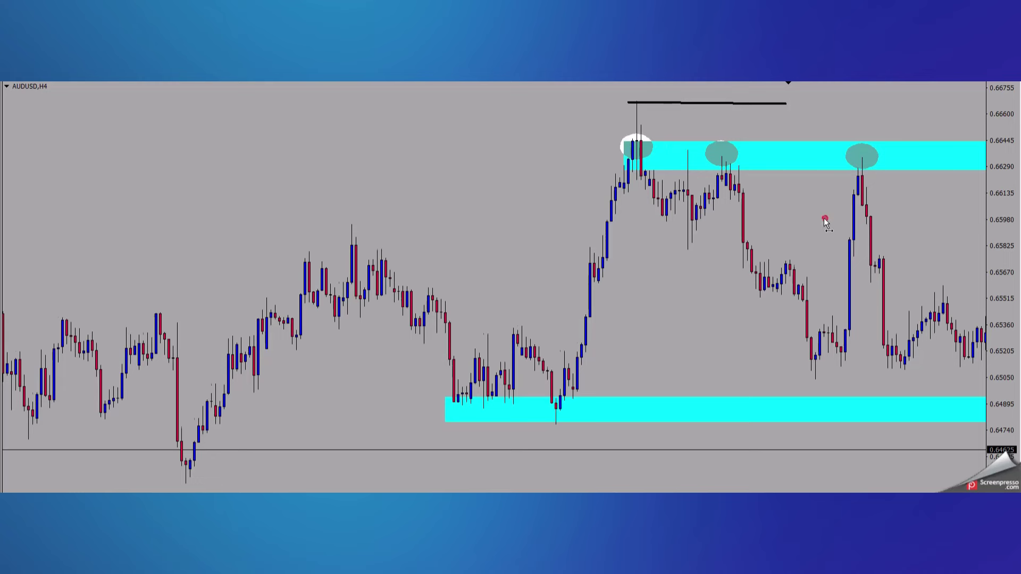
scroll(823, 217, "down", 2)
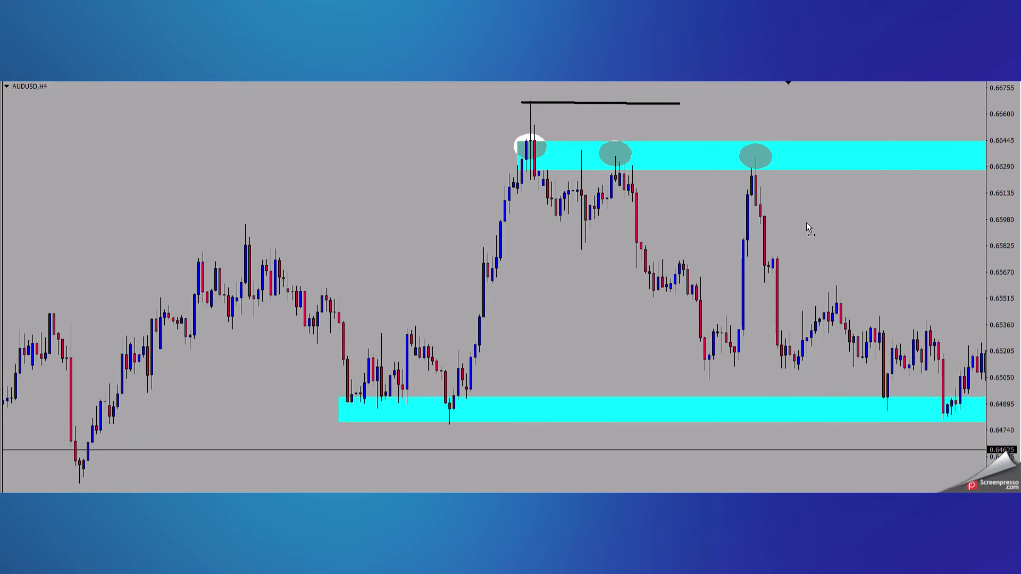
scroll(893, 373, "down", 2)
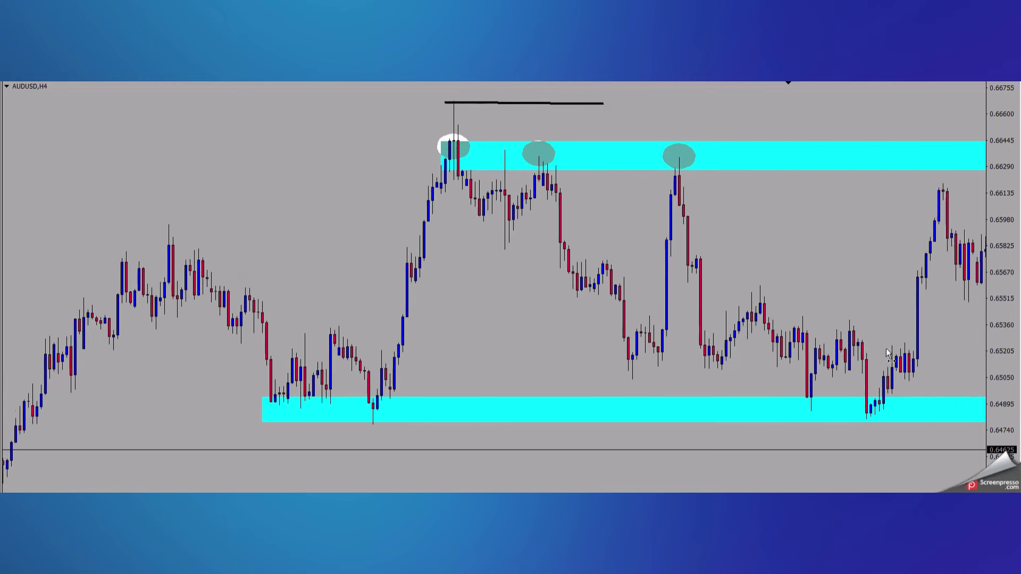
scroll(887, 353, "down", 2)
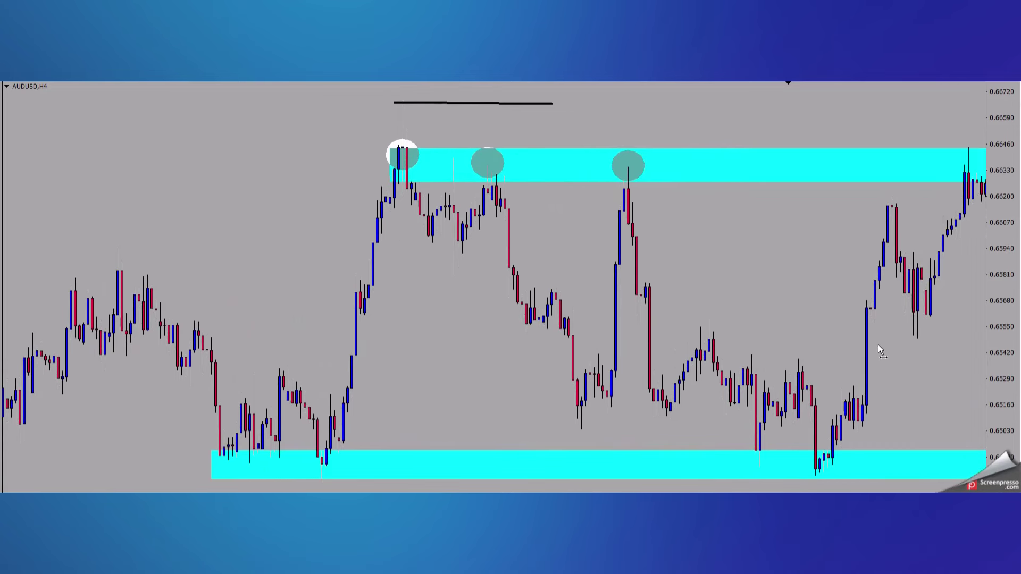
left_click_drag(879, 345, 1018, 333)
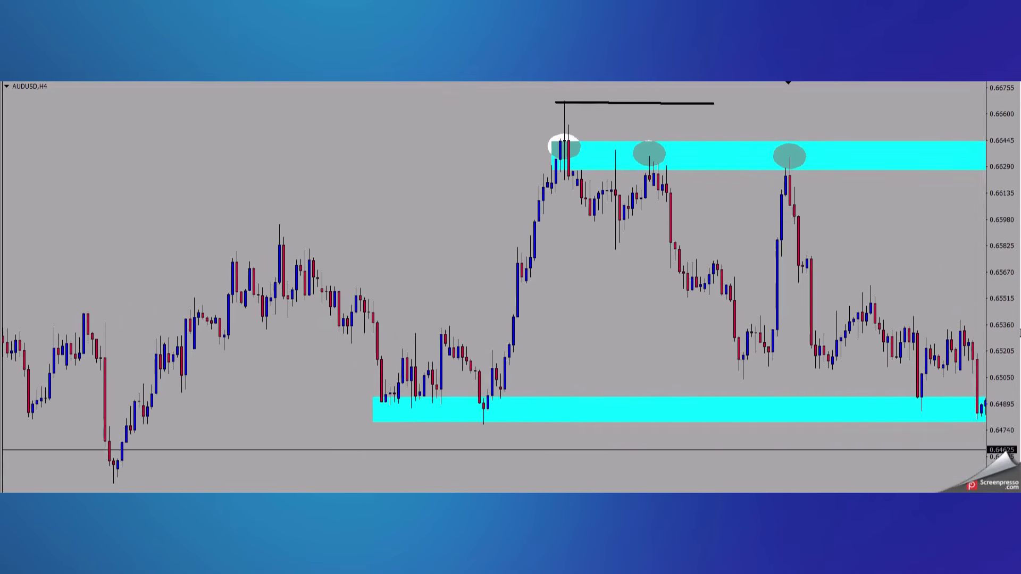
double_click(657, 156)
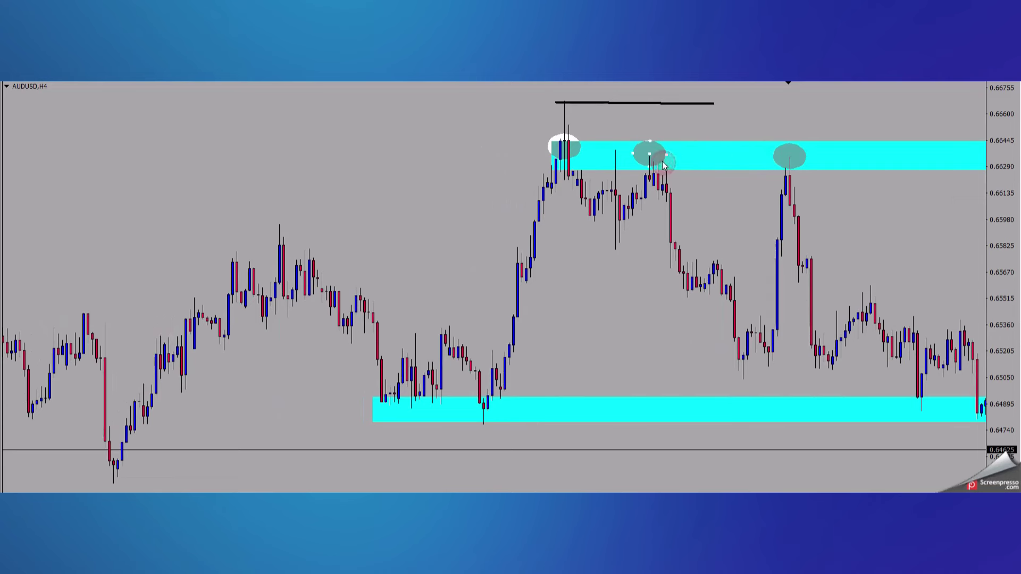
left_click(501, 424)
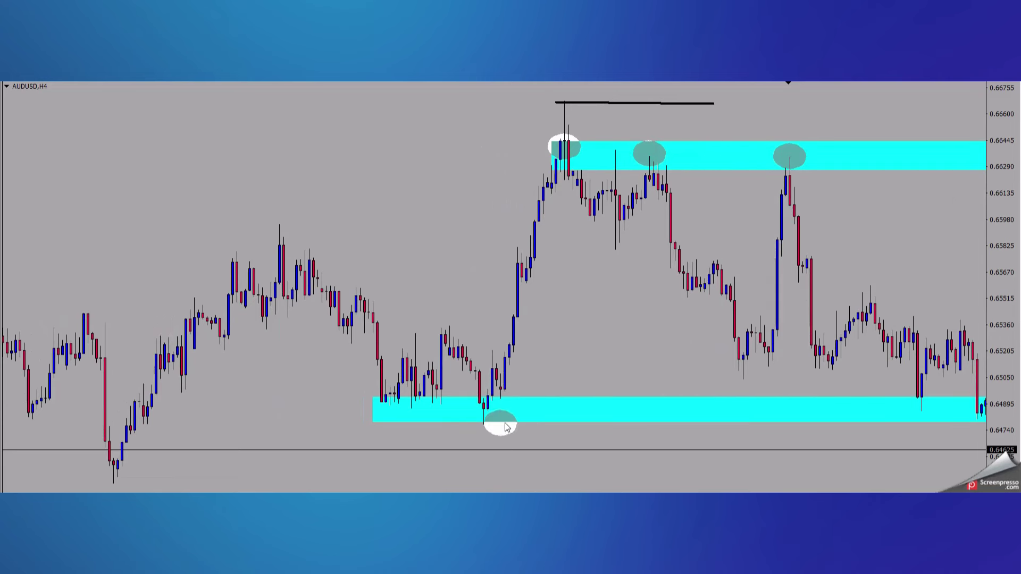
left_click_drag(503, 412, 403, 407)
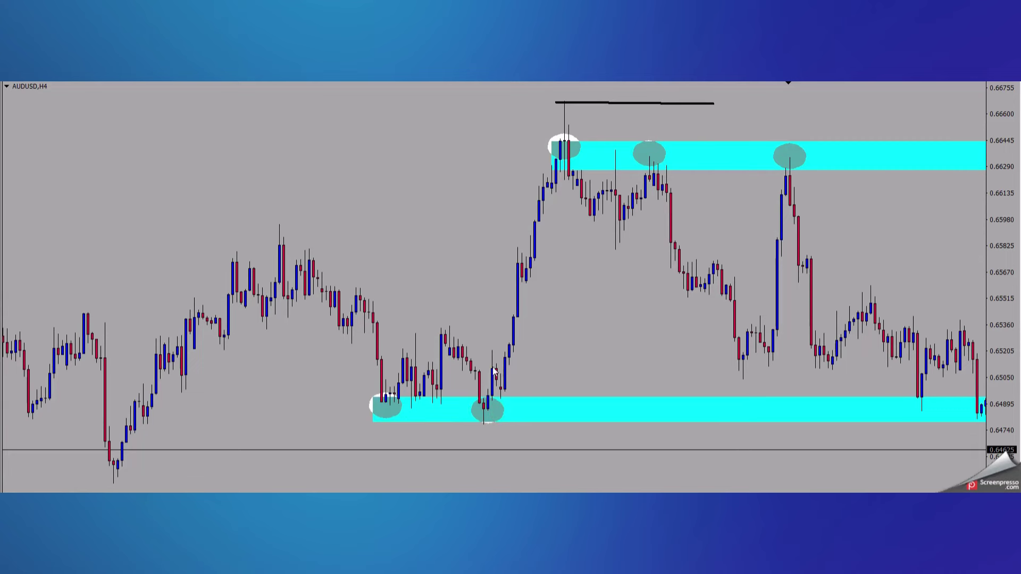
- Examine the price swings between the support and resistance zones up to the latest decline
left_click_drag(547, 301, 489, 314)
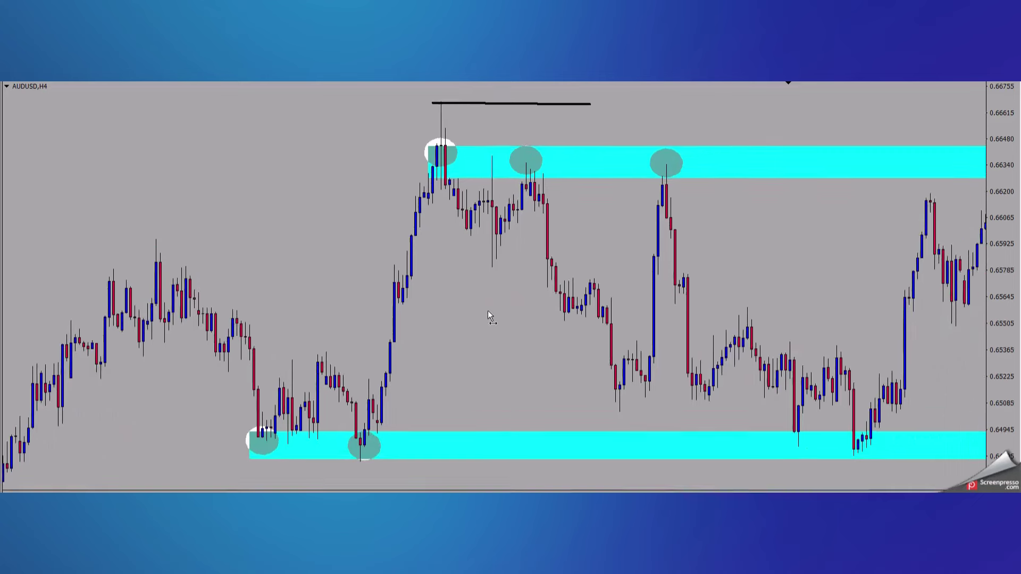
middle_click(782, 357)
left_click_drag(805, 419, 894, 178)
left_click_drag(941, 192, 894, 388)
middle_click(837, 183)
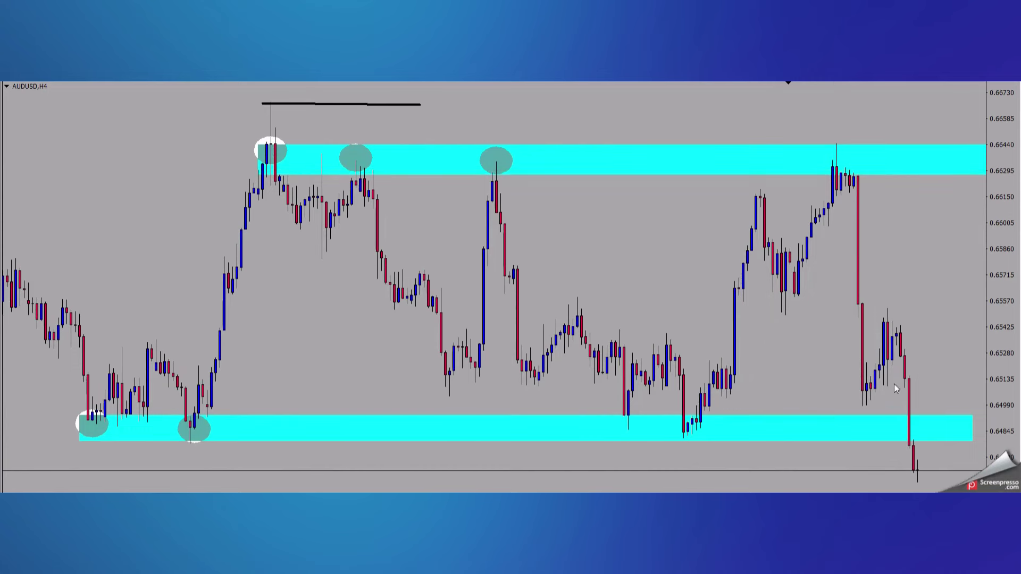
left_click_drag(785, 325, 597, 332)
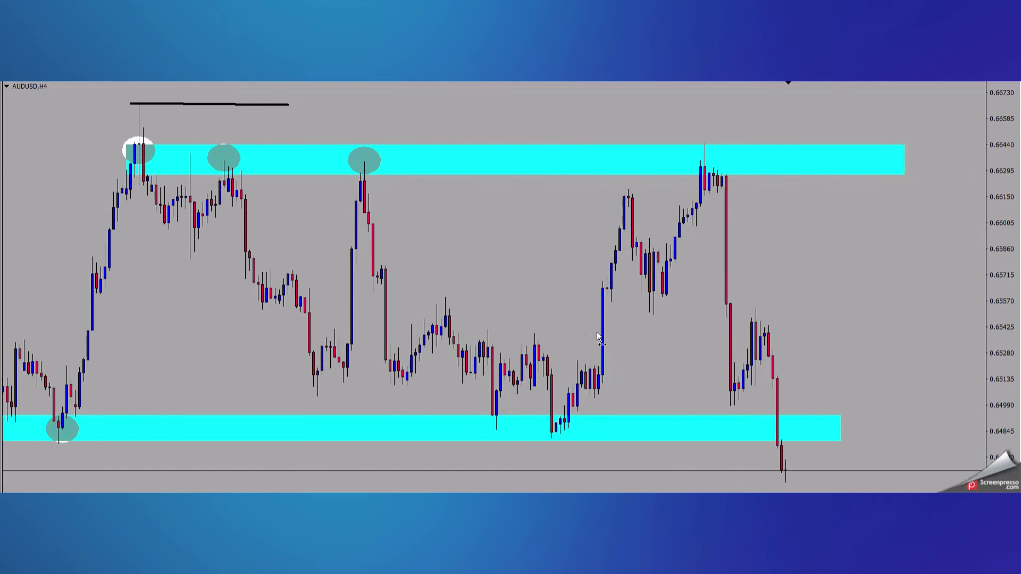
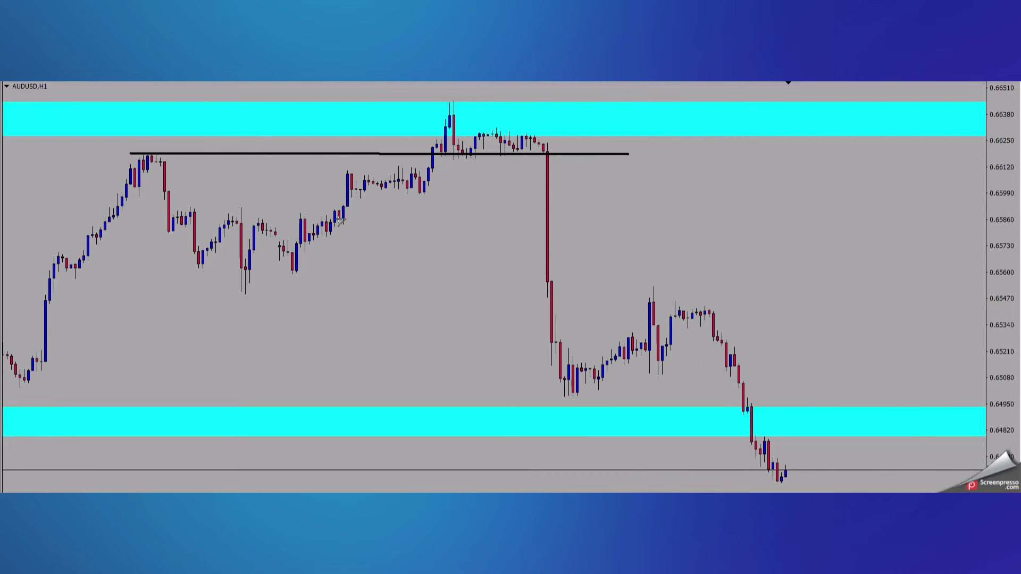
- Trace the rise from the swing low into the resistance rectangle with zigzag trend lines
left_click_drag(300, 273, 455, 107)
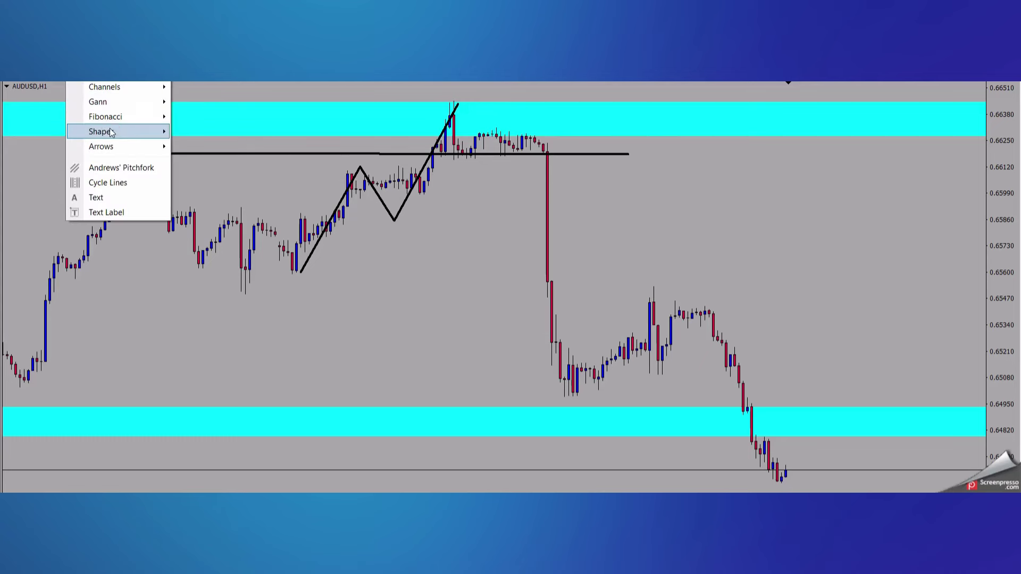
- Draw a thin rectangle over the horizontal line at the first swing high, spanning about 0.6616 to 0.6621 and reaching past the sharp drop
mouse_move(101, 131)
left_click(211, 131)
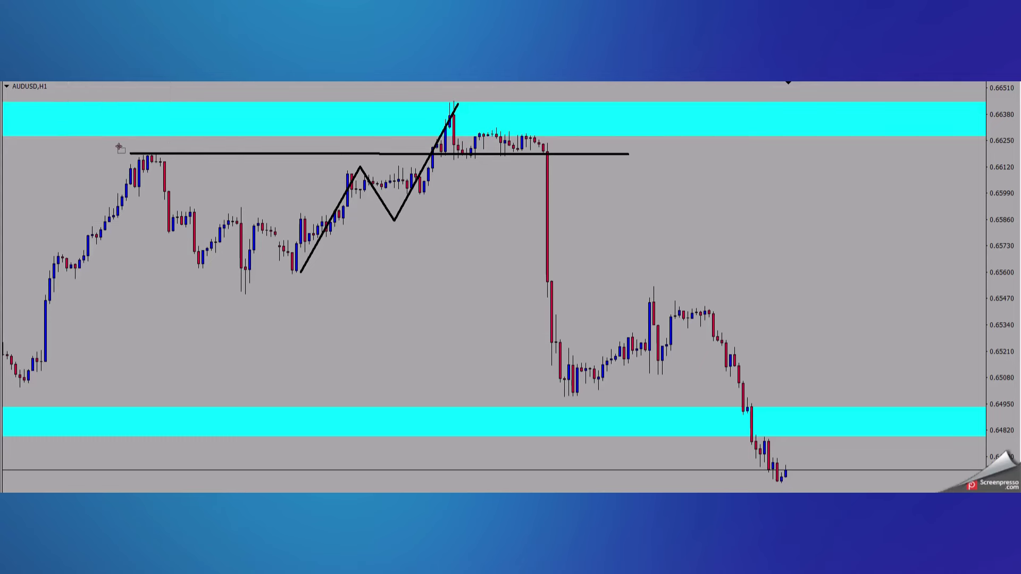
left_click_drag(119, 147, 687, 153)
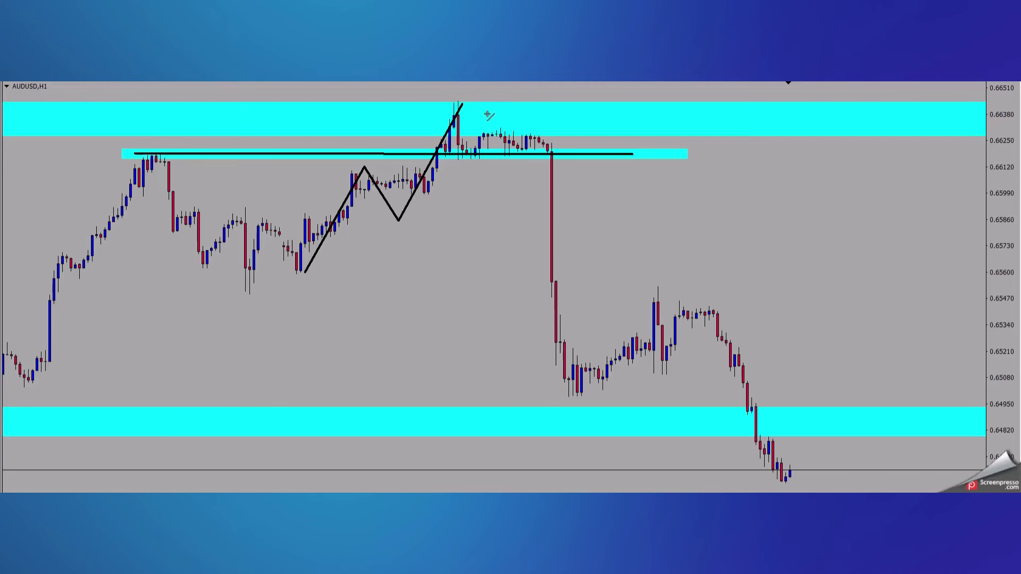
- Trace the swings just below the peak and the sharp drop to the support rectangle with trend lines
mouse_move(460, 102)
left_mouse_down()
mouse_move(477, 164)
mouse_move(493, 127)
left_mouse_up()
mouse_move(493, 122)
left_mouse_down()
mouse_move(523, 151)
mouse_move(534, 126)
left_mouse_up()
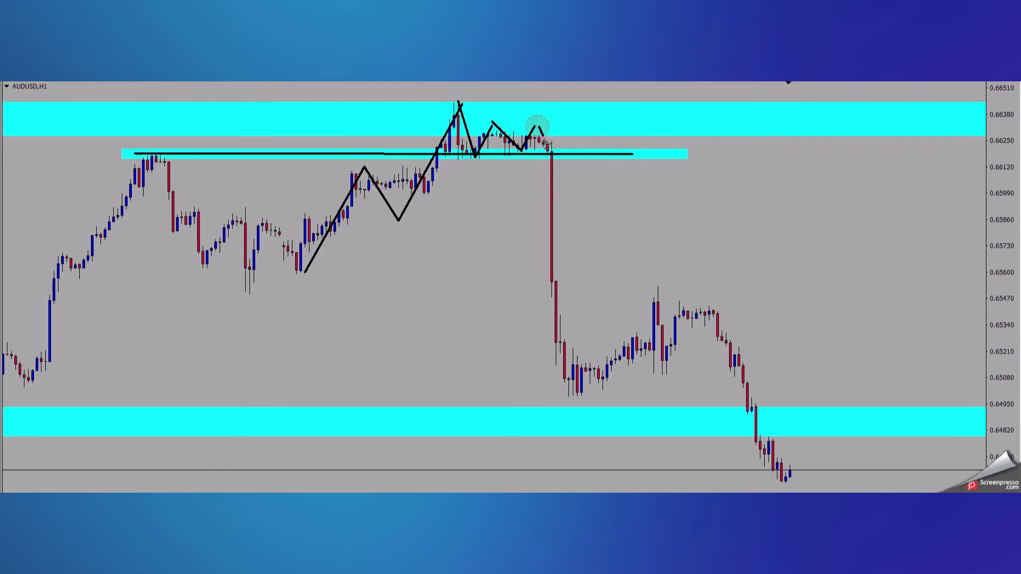
left_click_drag(538, 126, 572, 222)
left_click_drag(586, 259, 551, 157)
middle_click(598, 408)
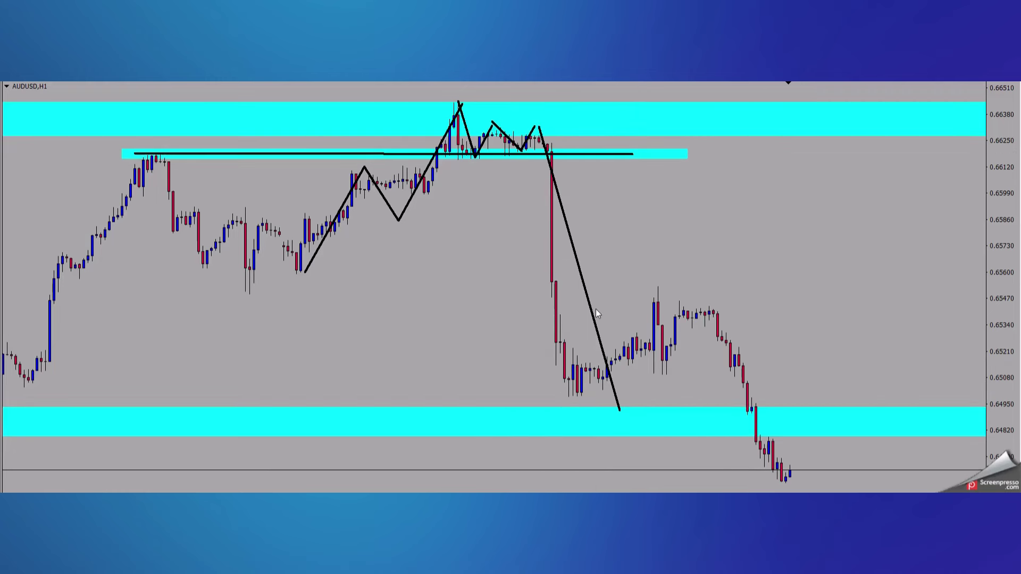
- Delete the trend lines tracing the rise, the swings below the peak and the drop, keeping the horizontal line and rectangles
left_click_drag(534, 270, 481, 297)
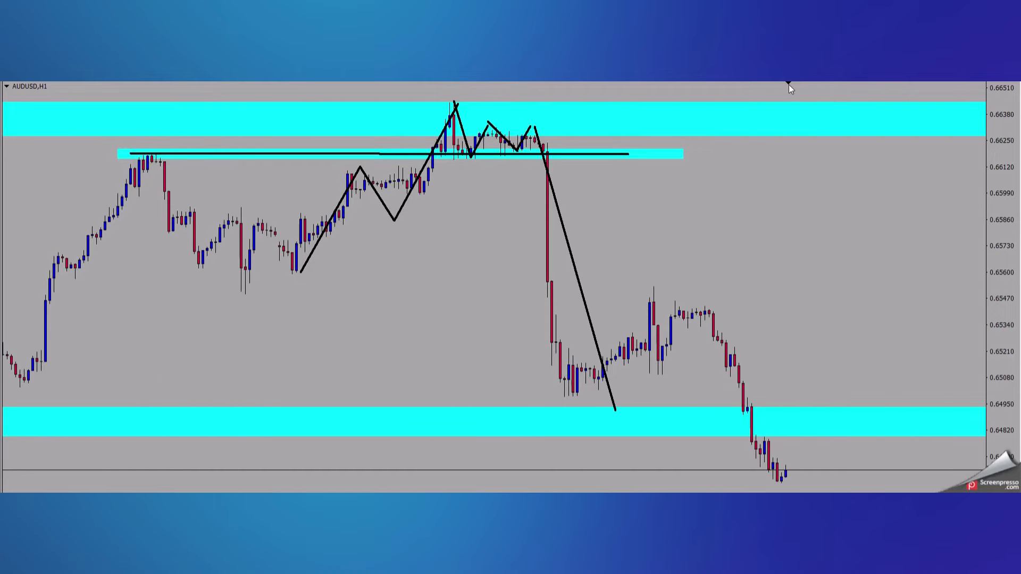
left_click_drag(747, 104, 609, 121)
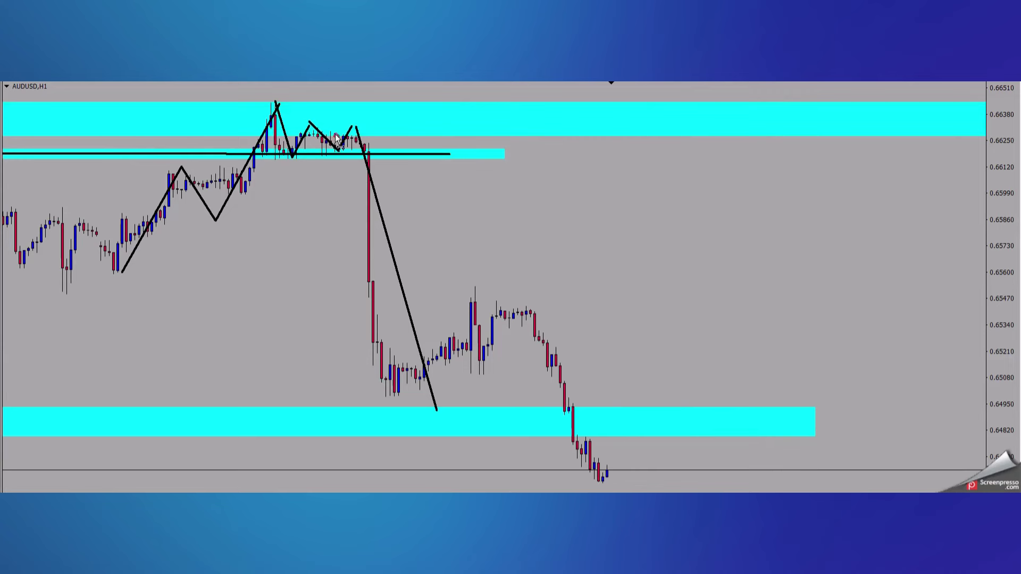
double_click(285, 138)
double_click(263, 133)
double_click(201, 195)
double_click(161, 203)
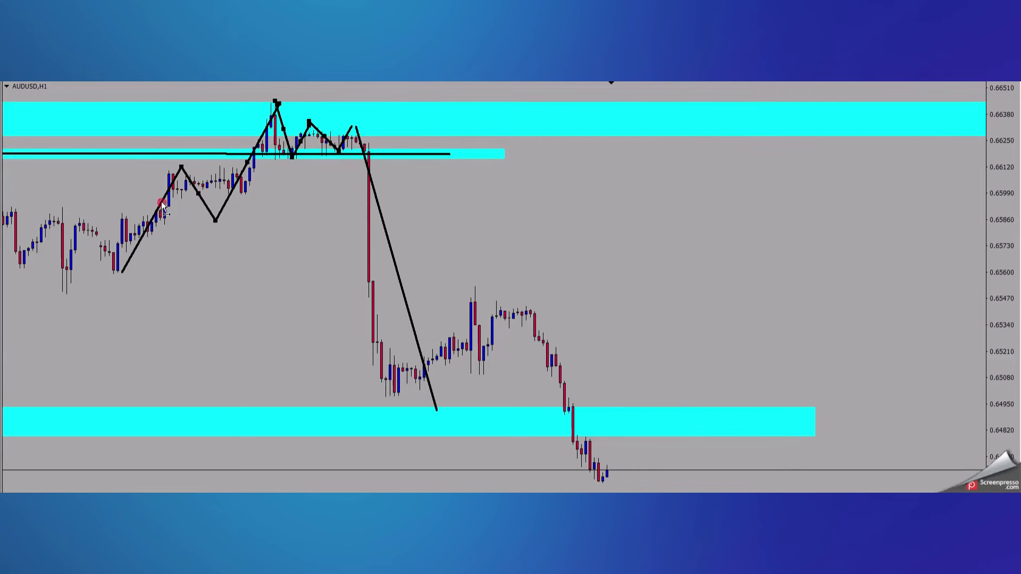
right_click(349, 128)
left_click(393, 210)
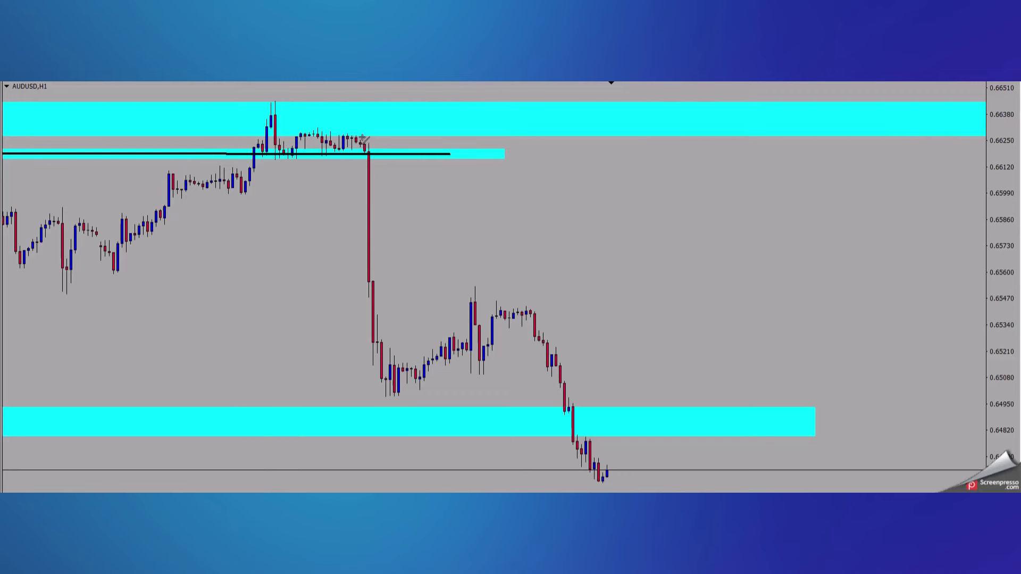
- Trace the sharp drop, the rebound to about 0.6551 and the latest decline through the support rectangle with trend lines
mouse_move(362, 136)
left_mouse_down()
mouse_move(426, 365)
mouse_move(390, 408)
mouse_move(479, 275)
mouse_move(483, 291)
left_mouse_up()
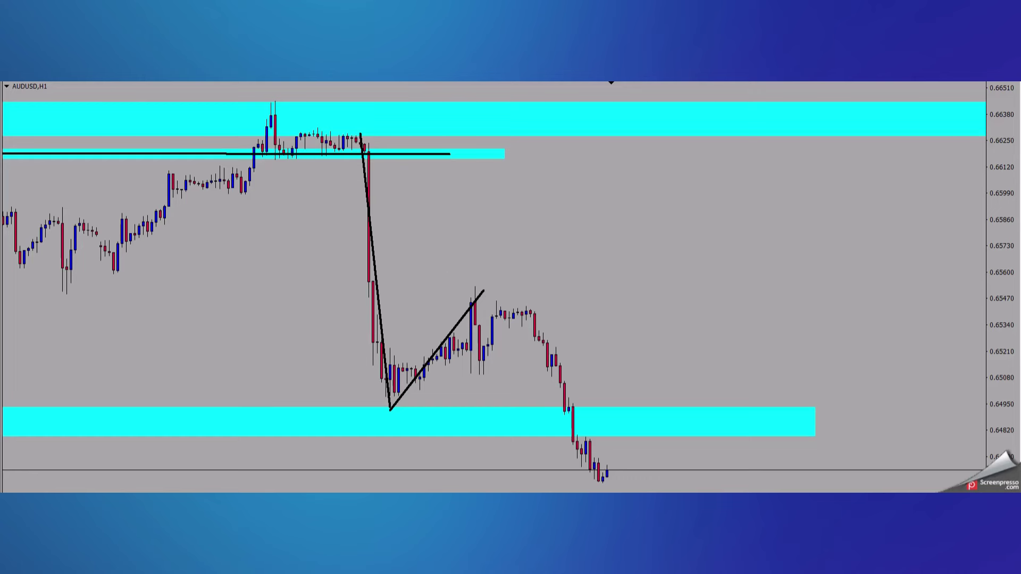
left_click_drag(487, 285, 594, 484)
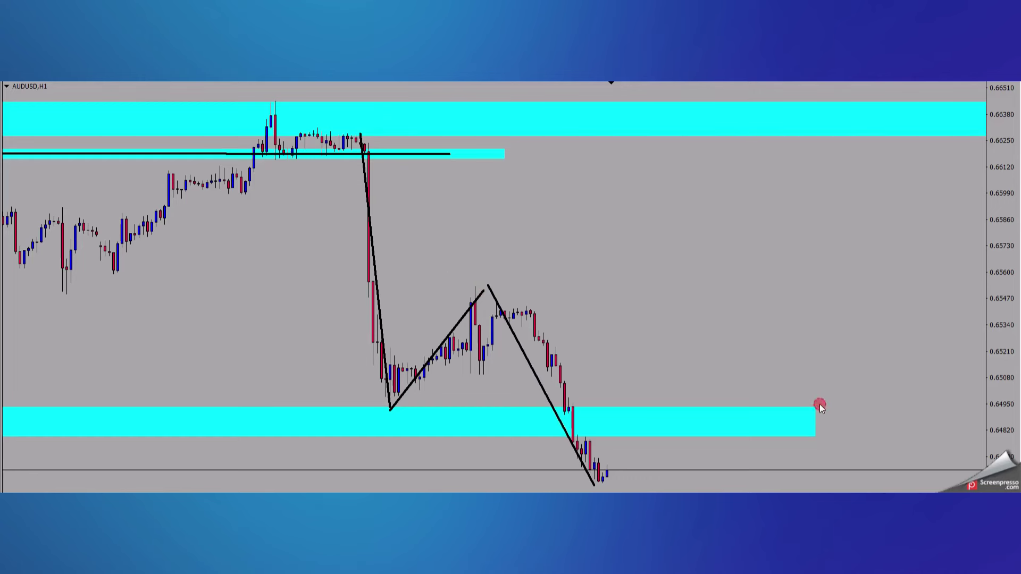
- Extend the support rectangle further past the latest candles and draw a horizontal trend line at about 0.6500 from the drop's low
left_click_drag(819, 404, 923, 407)
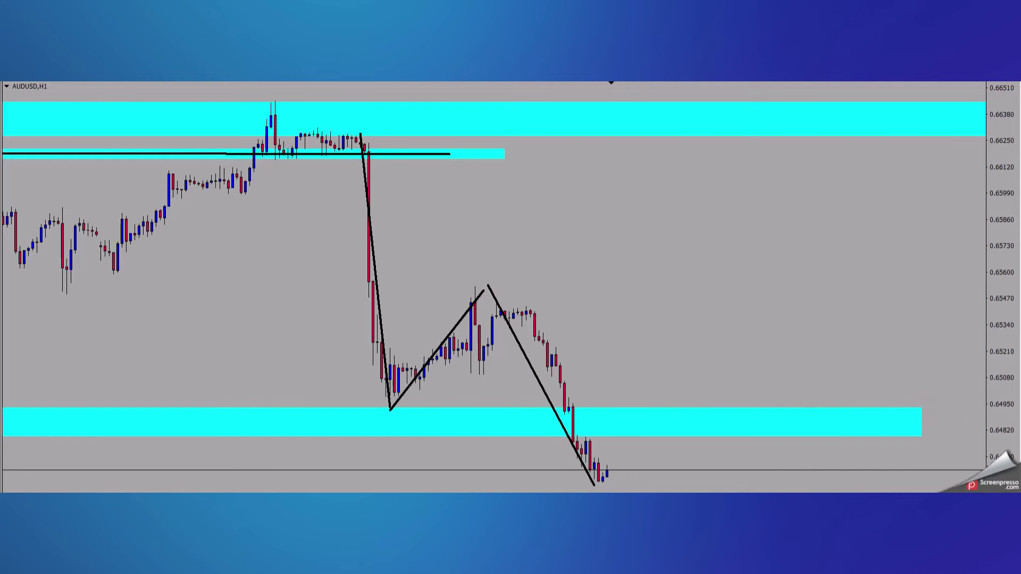
left_click_drag(385, 394, 871, 394)
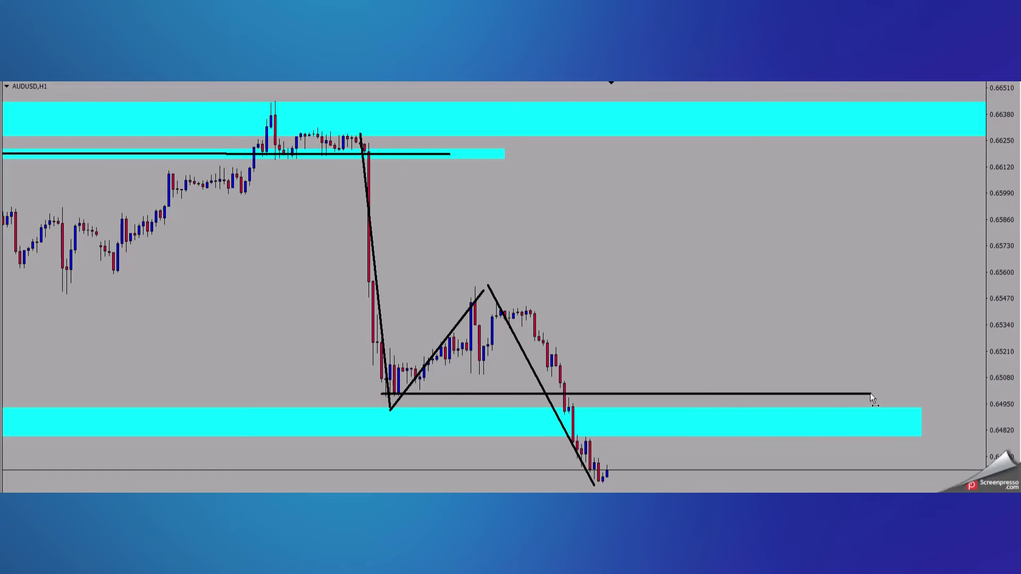
- Examine the rally from the support zone up to the resistance zone and the decline back through support
left_click_drag(445, 335, 768, 297)
scroll(282, 266, "up", 4)
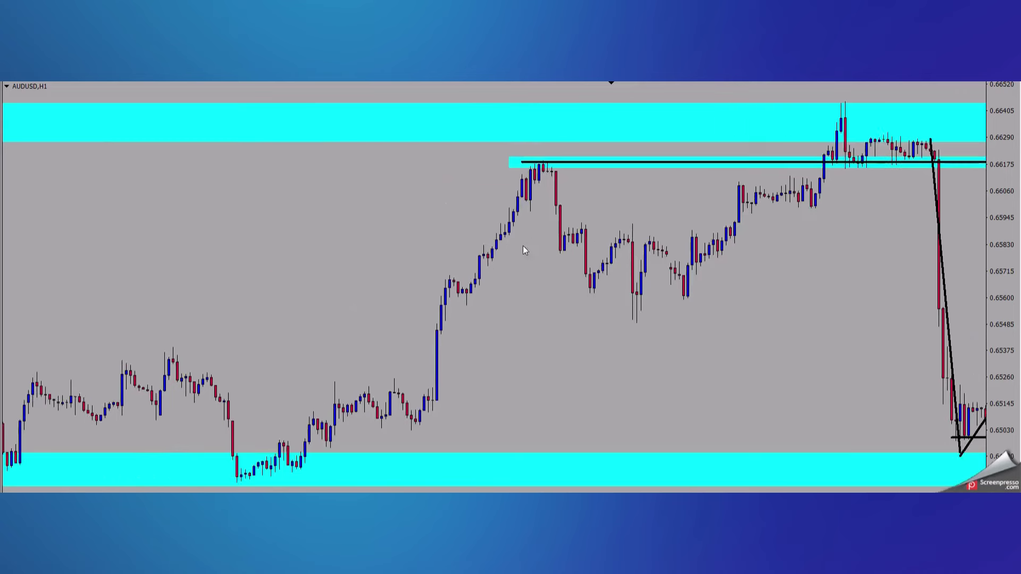
middle_click(342, 388)
left_click_drag(302, 450, 865, 127)
middle_click(627, 229)
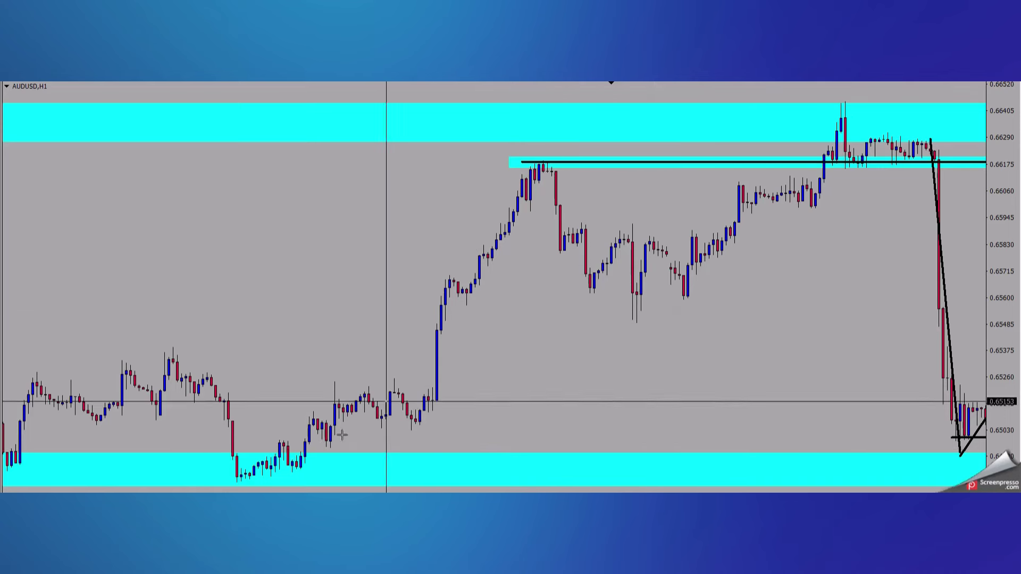
left_click_drag(321, 462, 859, 126)
left_click_drag(843, 175, 481, 246)
middle_click(644, 143)
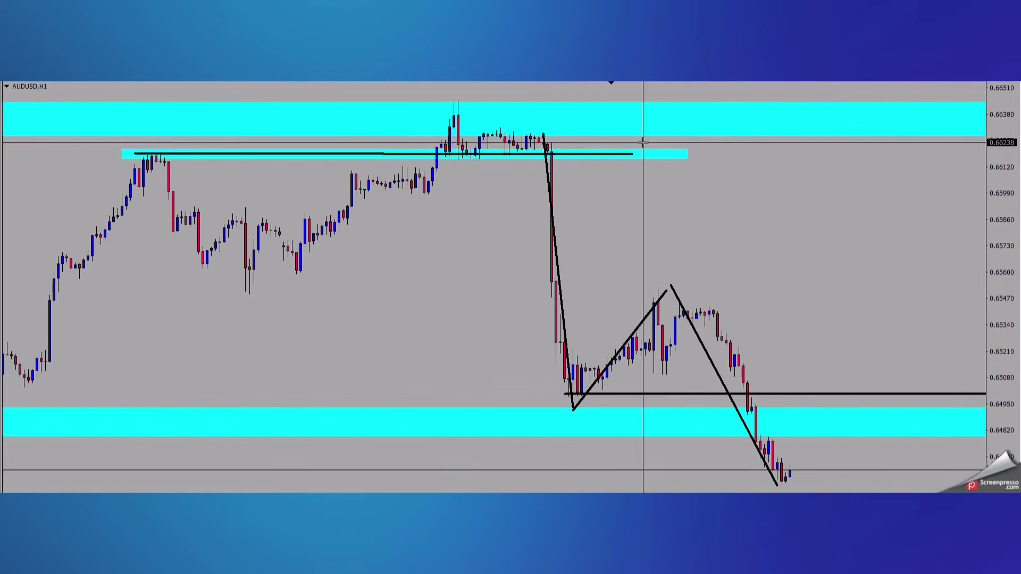
left_click_drag(464, 98, 789, 483)
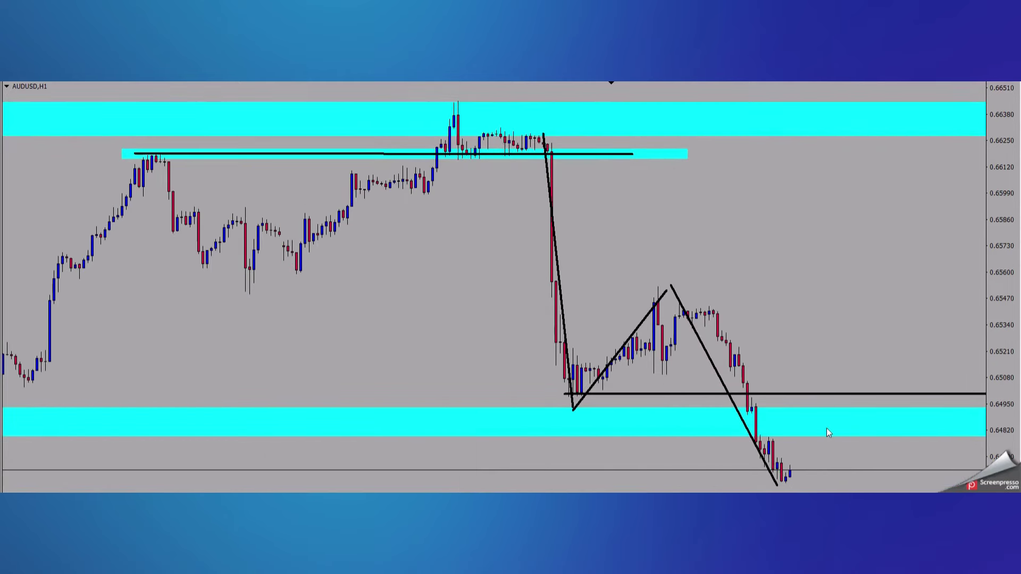
left_click_drag(839, 405, 661, 416)
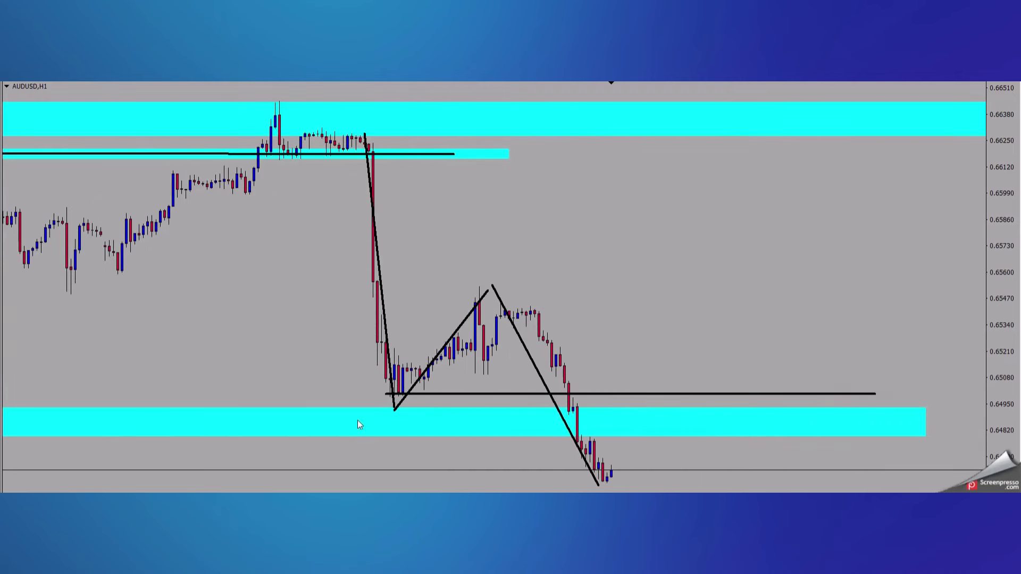
- Draw a thin rectangle over the horizontal line at the drop's low, spanning about 0.6497 to 0.6504 and ending just past the line
left_click(76, 42)
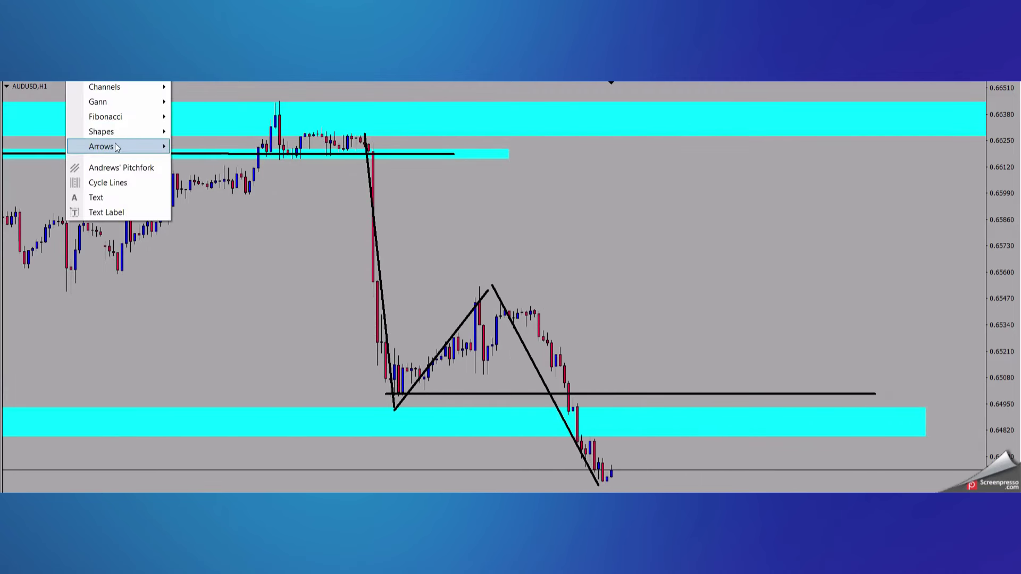
left_click(117, 134)
left_click(194, 128)
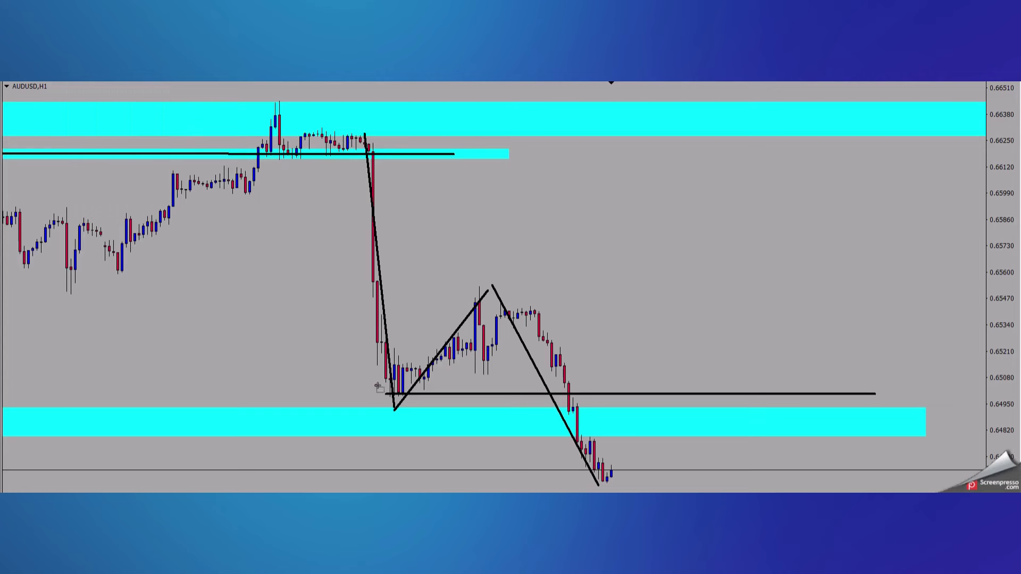
left_click_drag(377, 385, 891, 399)
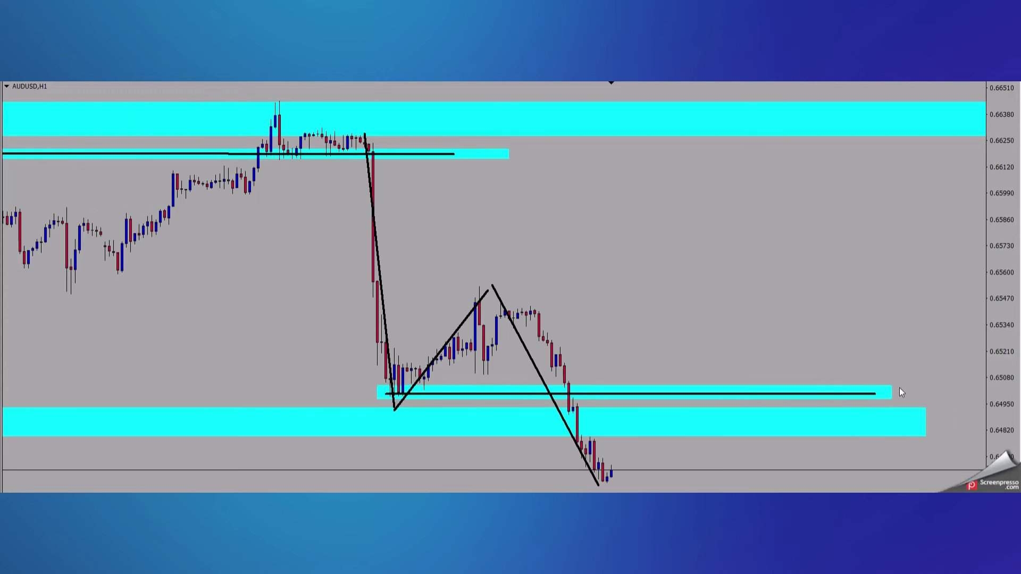
double_click(892, 386)
left_click_drag(892, 386, 900, 392)
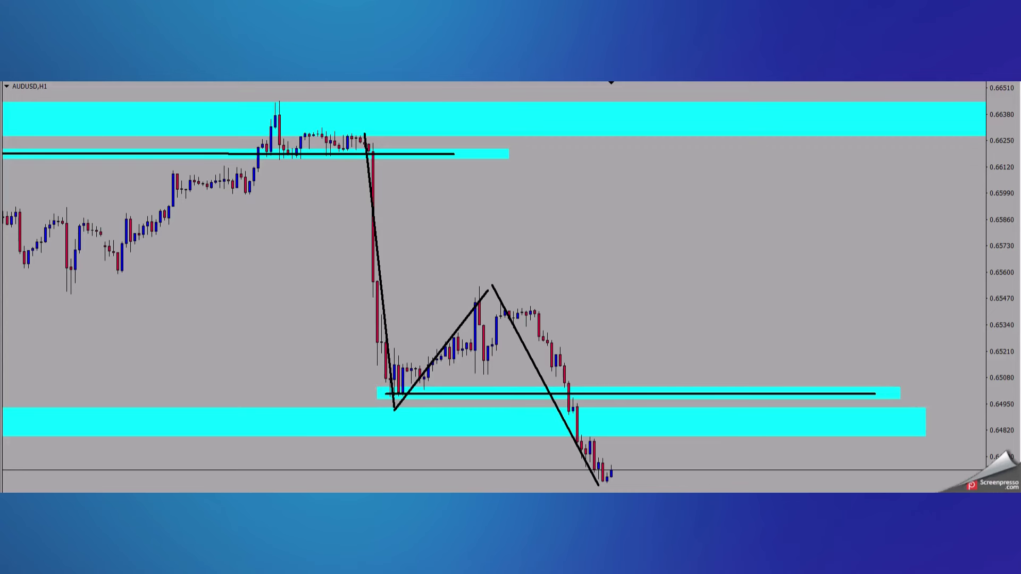